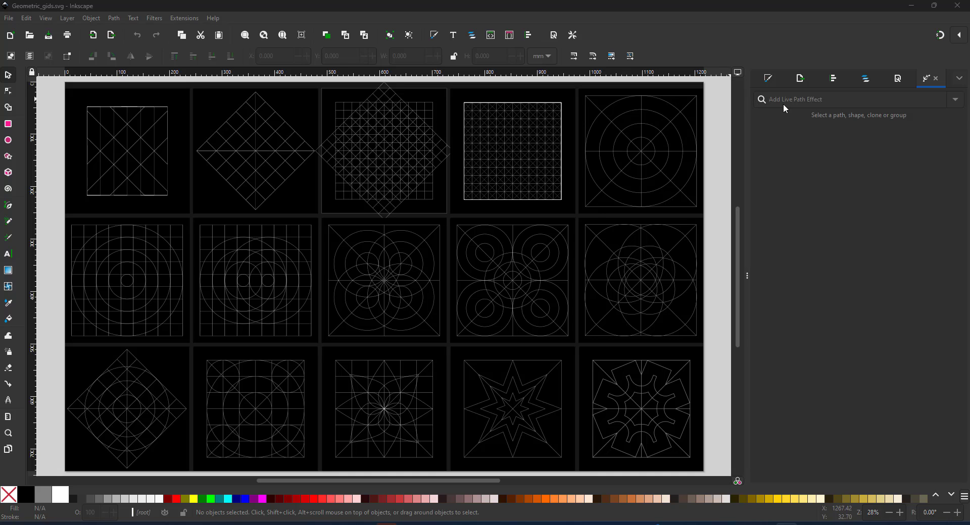
Preview grid01's test artwork with and without its grid lines, and hide the test group again
left_click(865, 79)
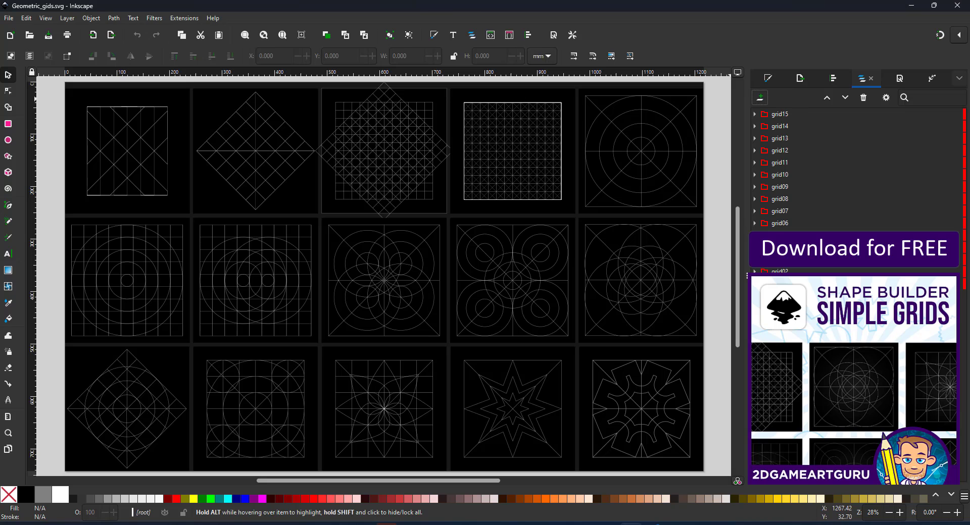
left_click(130, 135)
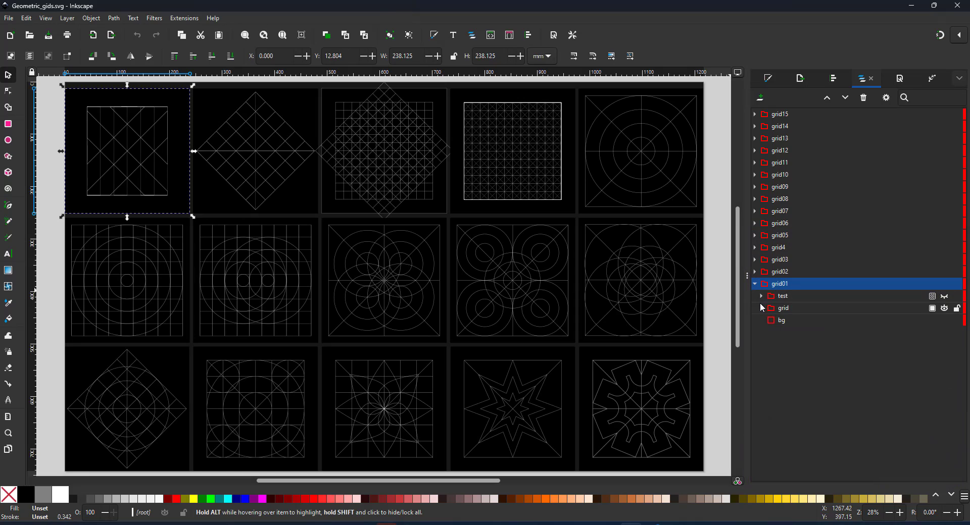
left_click(761, 308)
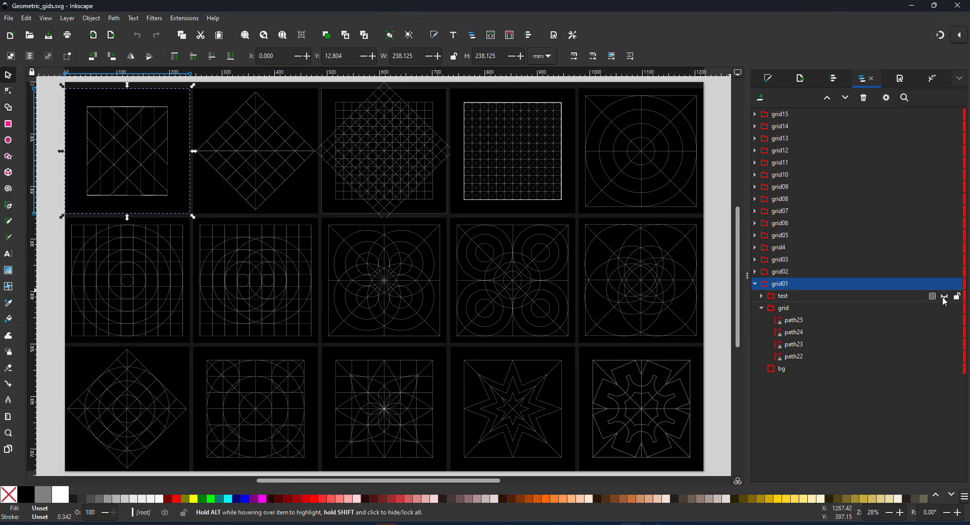
left_click(944, 297)
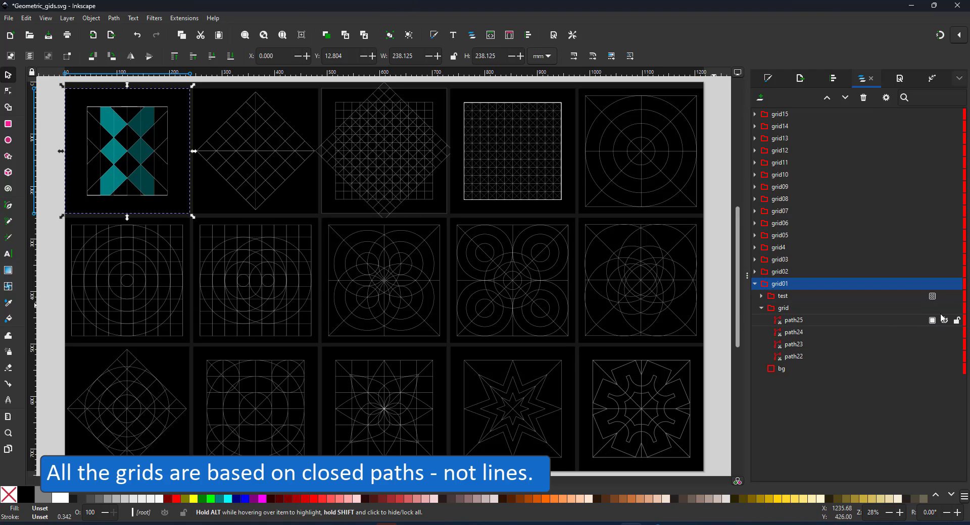
left_click(944, 309)
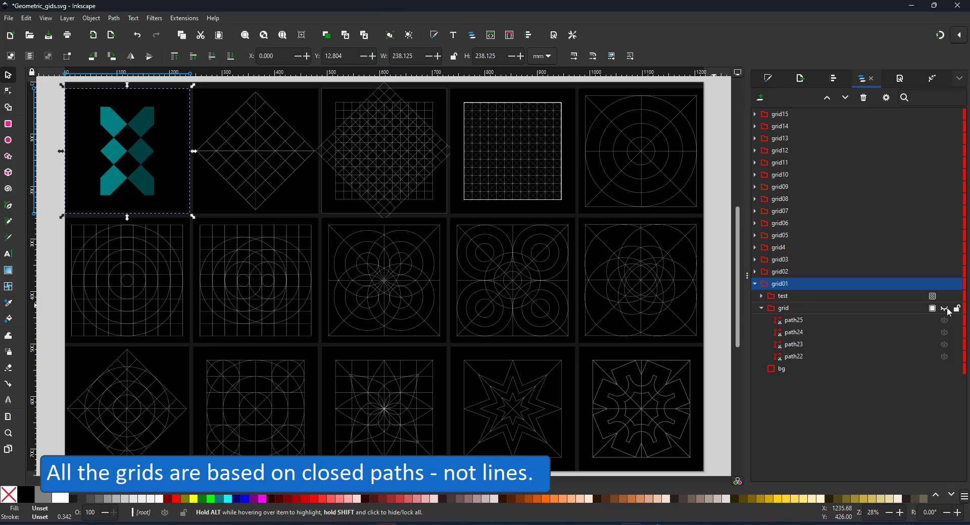
left_click(944, 308)
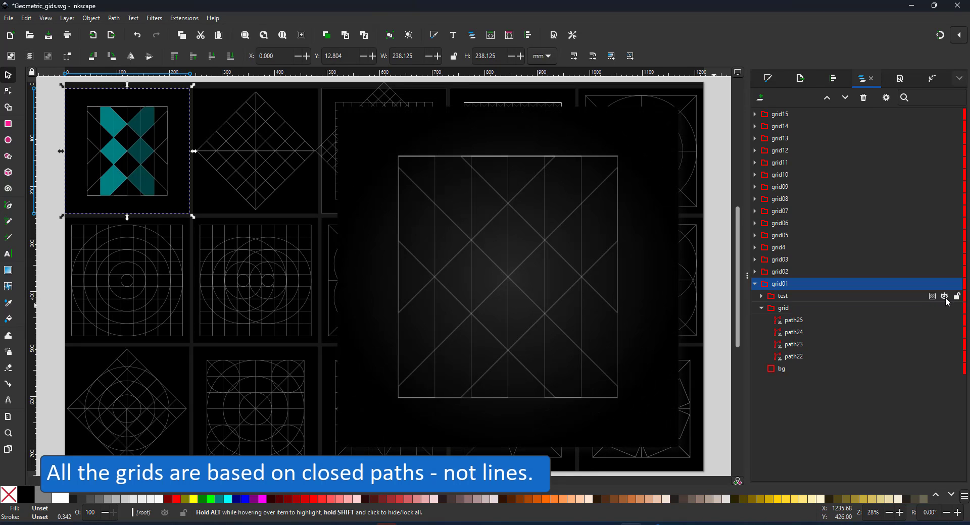
left_click(944, 296)
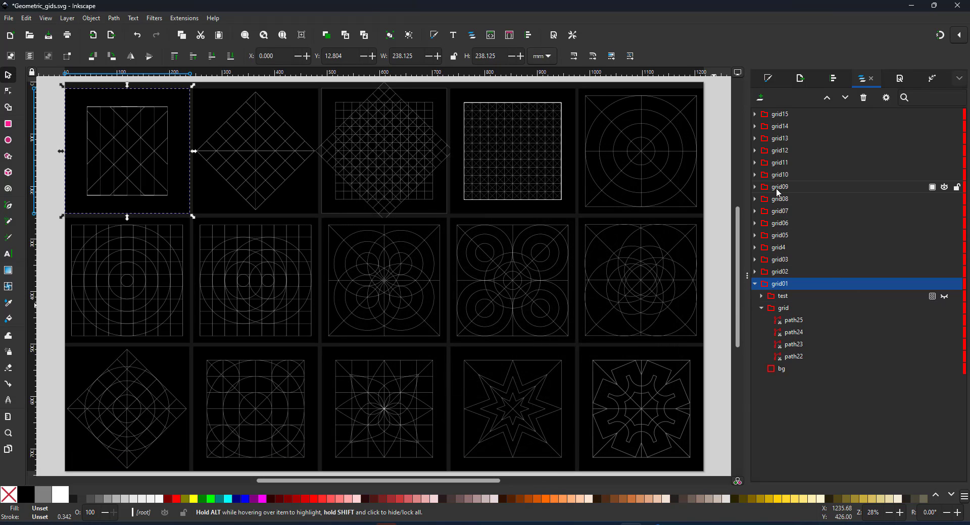
Preview grid13's test artwork with and without its grid lines, and restore the grid-only display
left_click(419, 365)
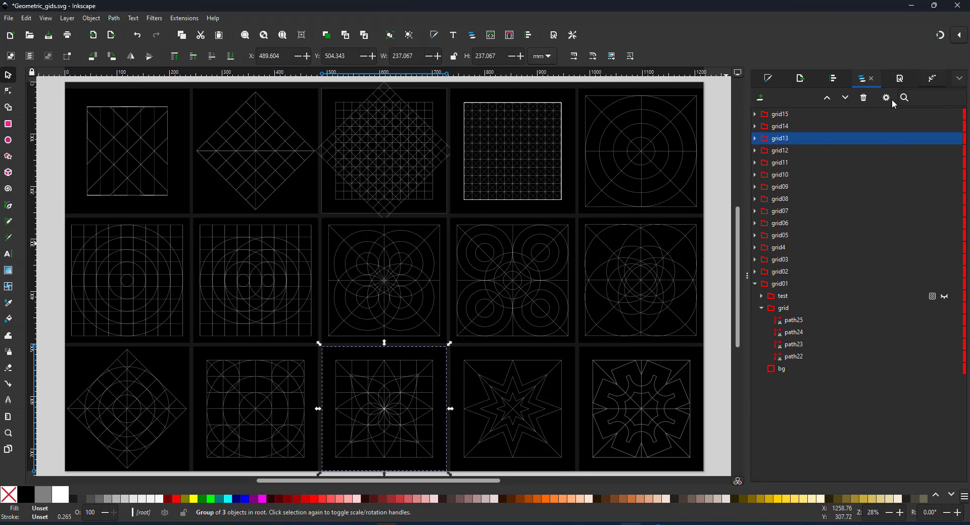
left_click(755, 139)
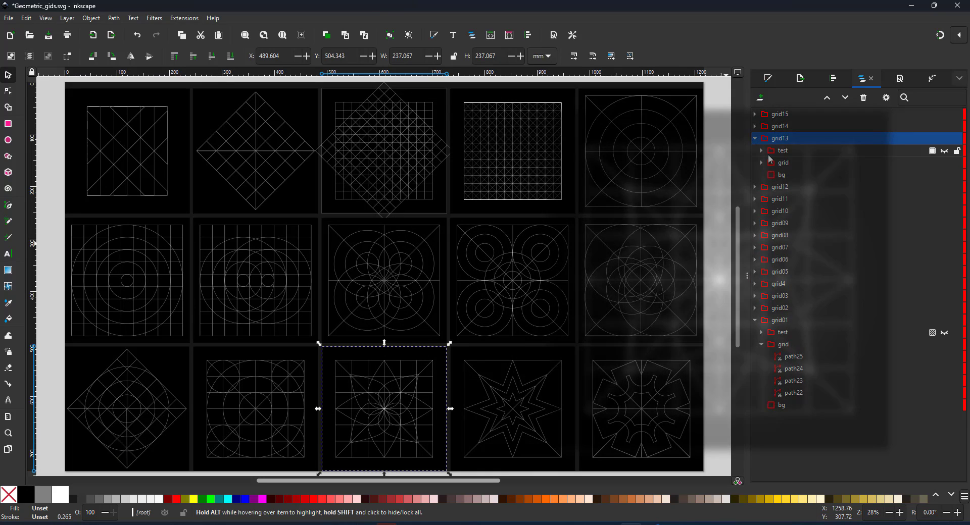
left_click(944, 151)
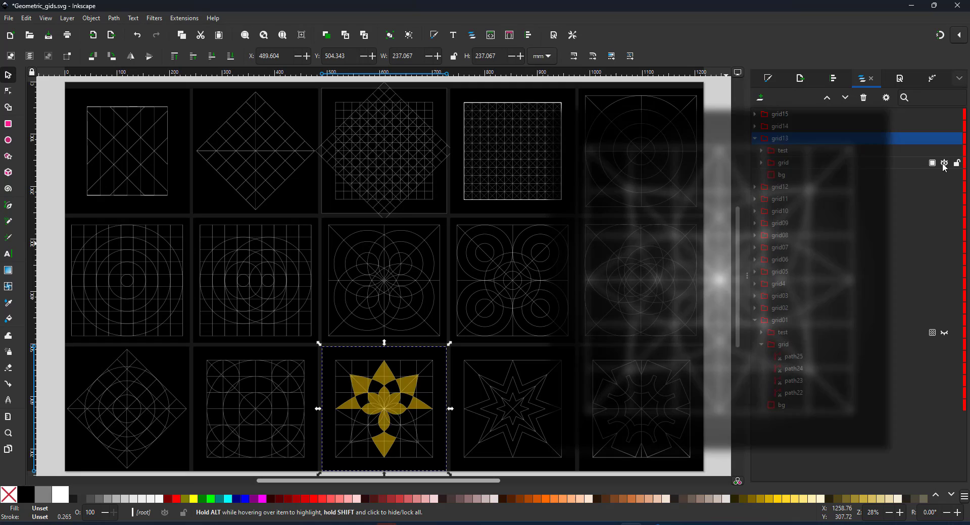
left_click(944, 164)
left_click(944, 151)
left_click(944, 164)
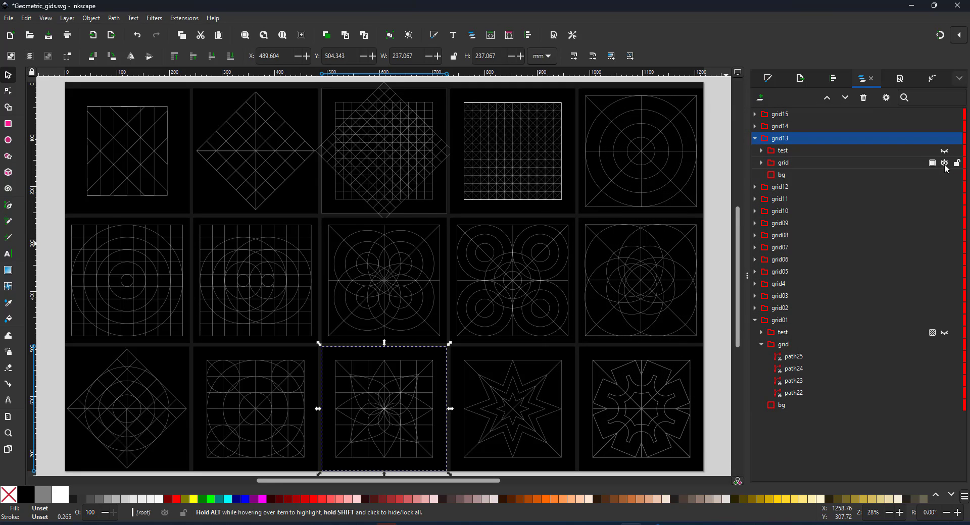
Show grid10's test artwork and toggle its grid lines off and on to compare
left_click(649, 265)
left_click(943, 224)
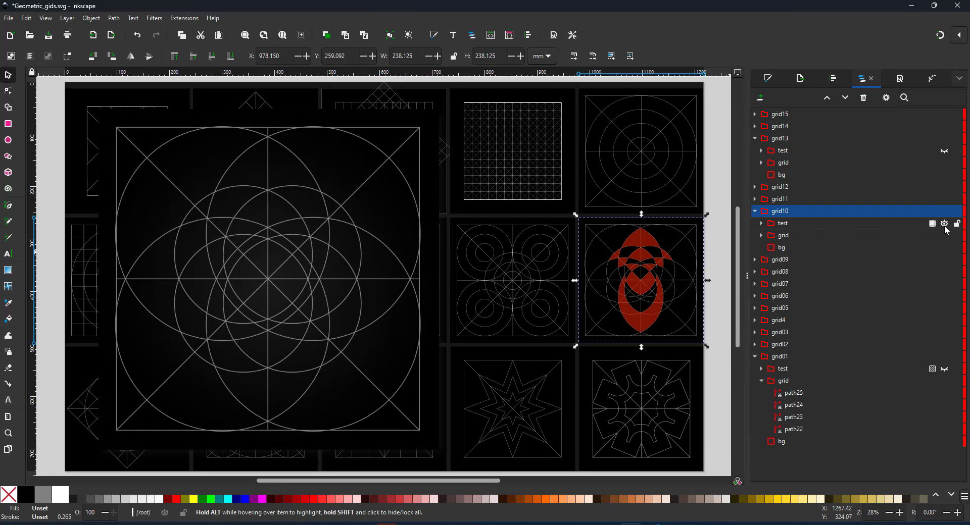
left_click(944, 236)
left_click(944, 236)
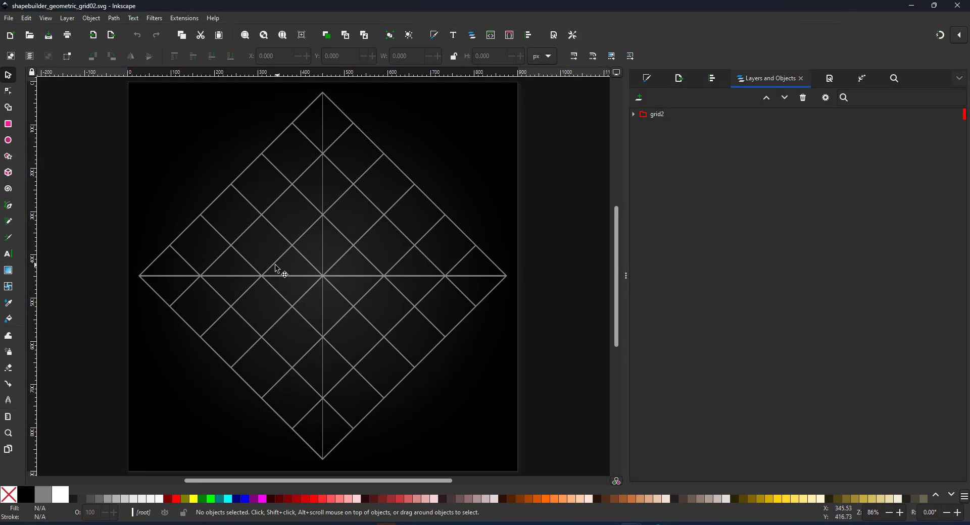
In shapebuilder_geometric_grid02.svg, preview grid2's test artwork with and without its grid lines, and hide the test group again
left_click(634, 114)
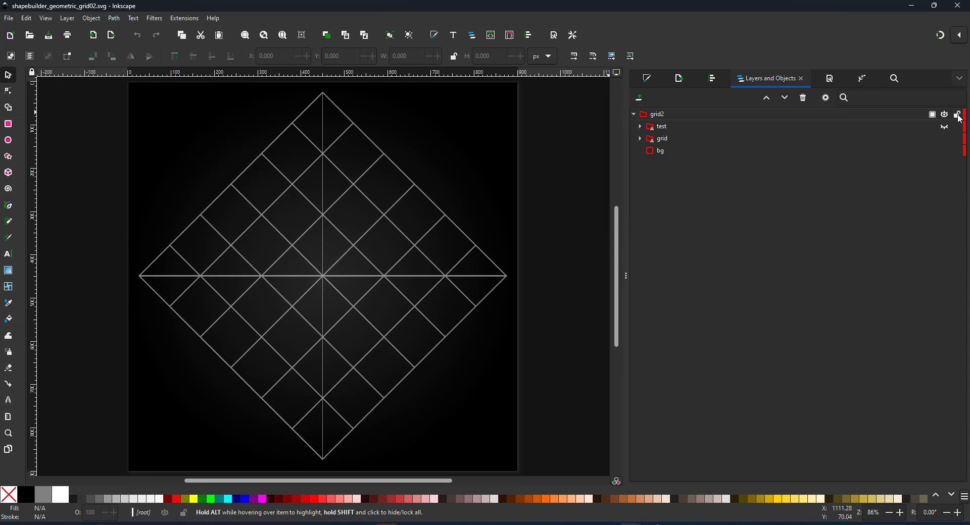
left_click(944, 127)
left_click(944, 139)
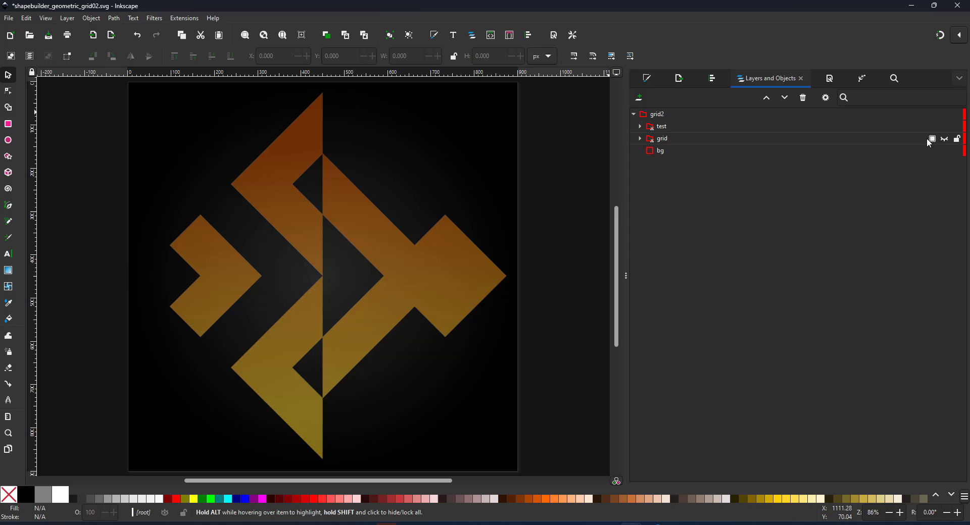
left_click(943, 140)
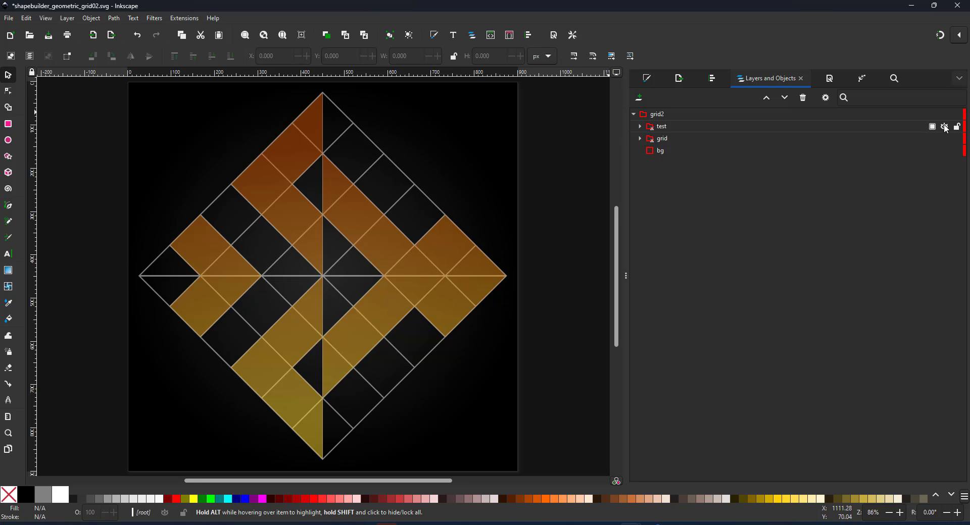
left_click(944, 127)
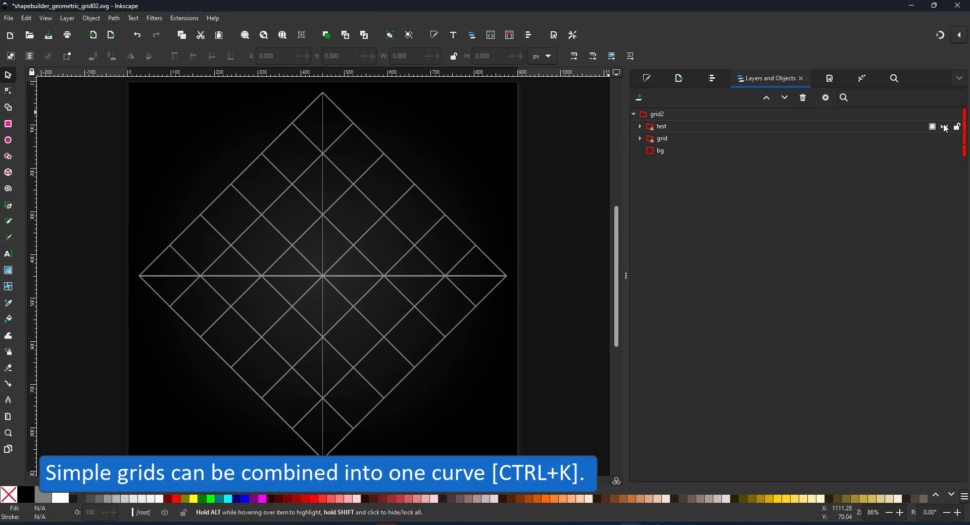
Break apart the combined path16 inside grid2's grid group into separate paths
left_click(640, 138)
left_click(674, 151)
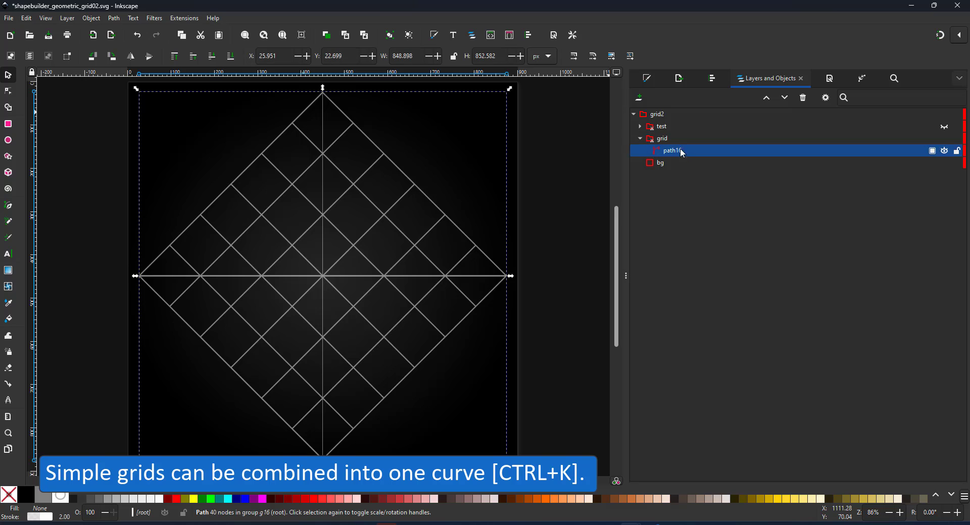
left_click(114, 19)
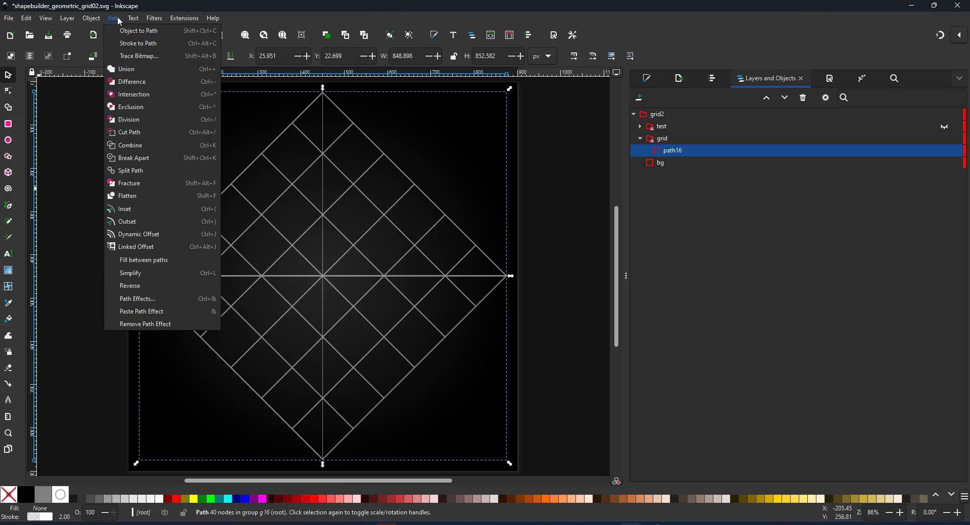
left_click(134, 158)
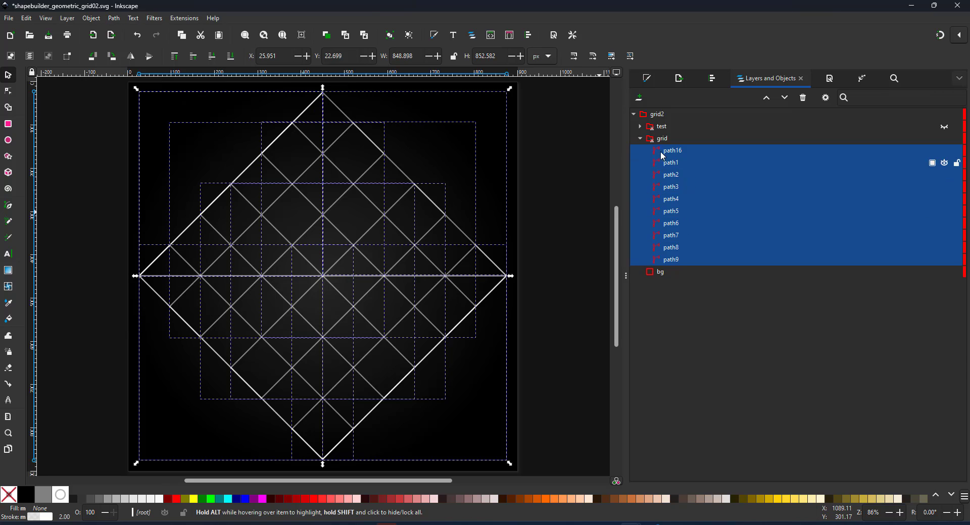
Hide all the separated grid paths and reveal them individually, starting from path9 and finishing with path16, to examine each shape
left_click(944, 151)
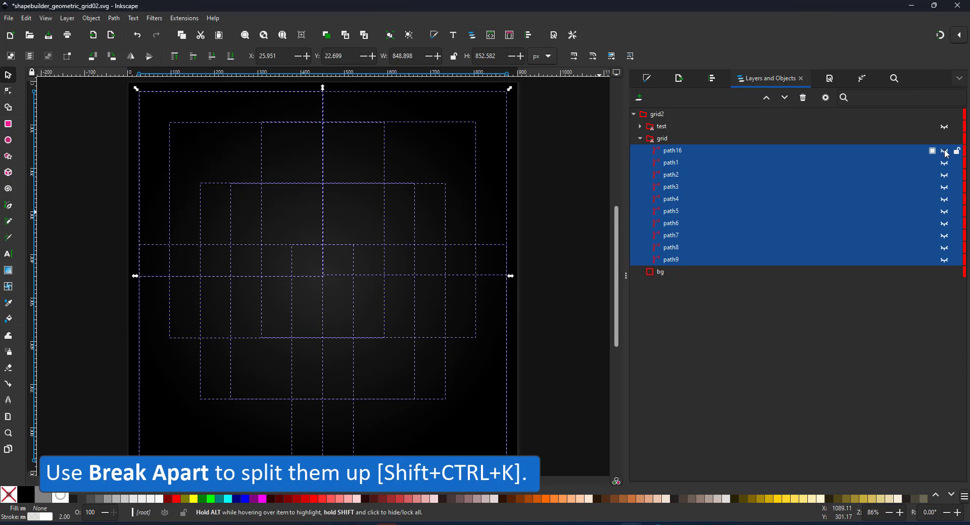
left_click(903, 268)
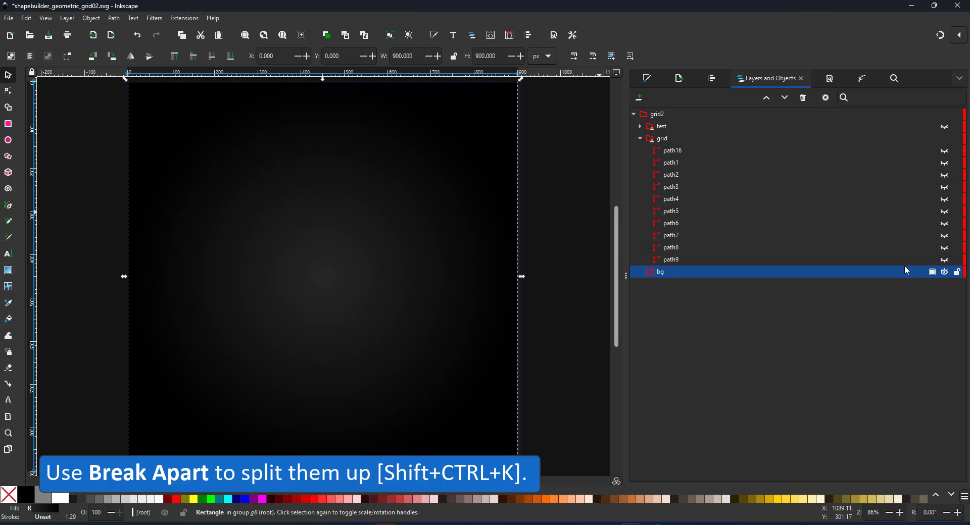
left_click(944, 260)
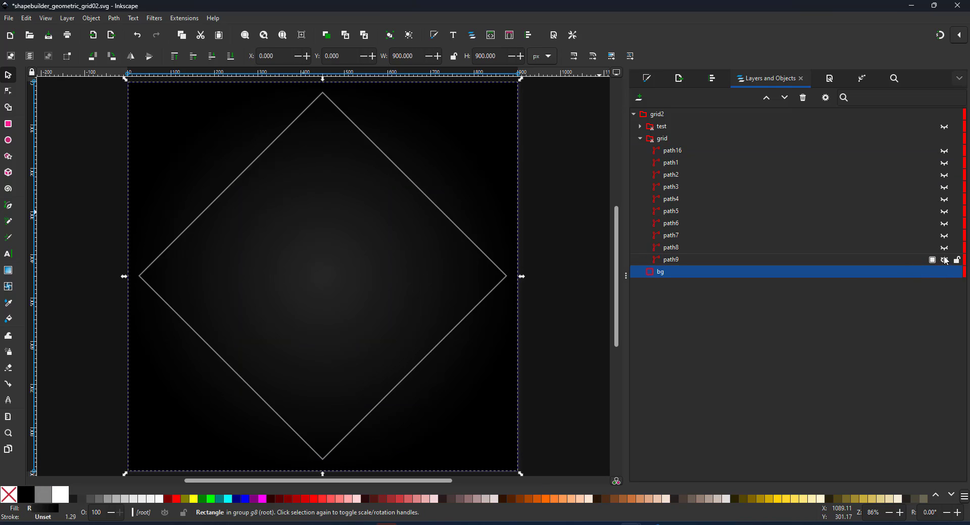
left_click(944, 248)
left_click(945, 236)
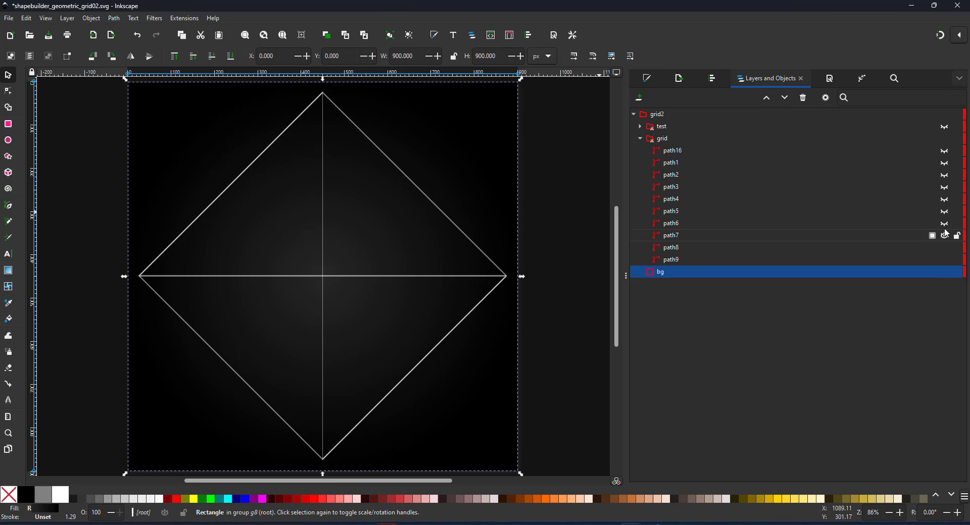
left_click(945, 224)
left_click(945, 212)
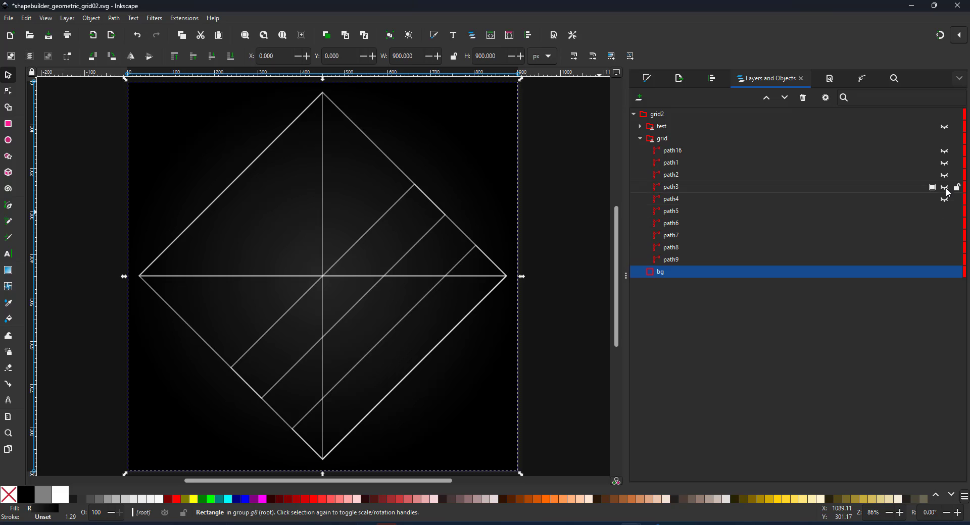
left_click(945, 188)
left_click(944, 199)
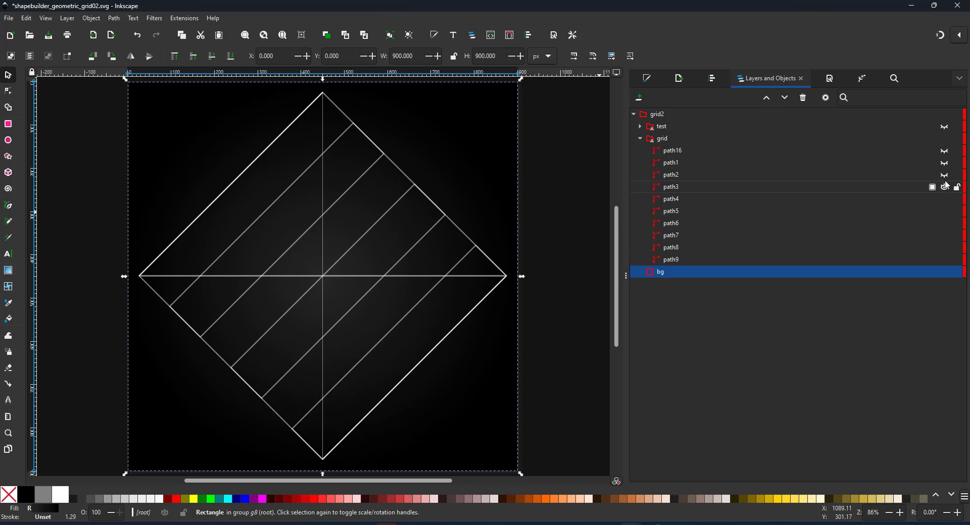
left_click(944, 176)
left_click(944, 163)
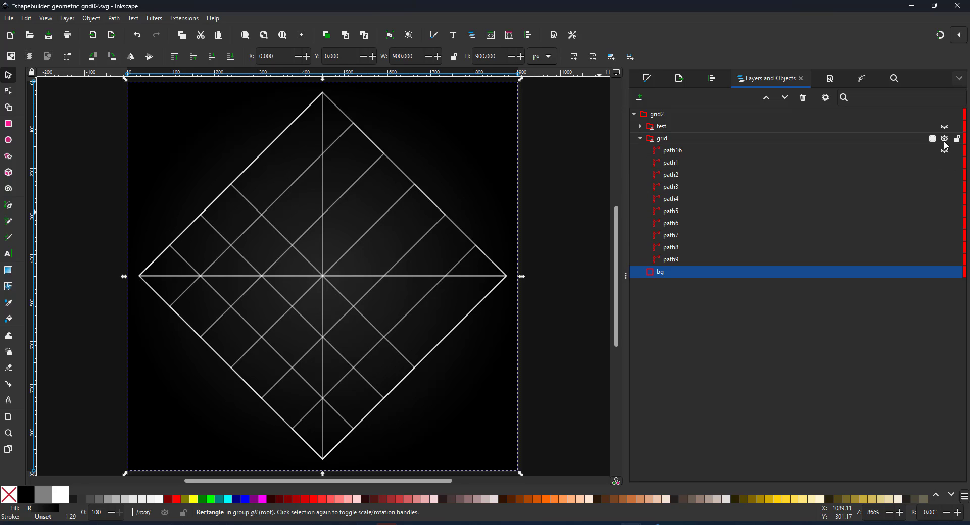
left_click(944, 150)
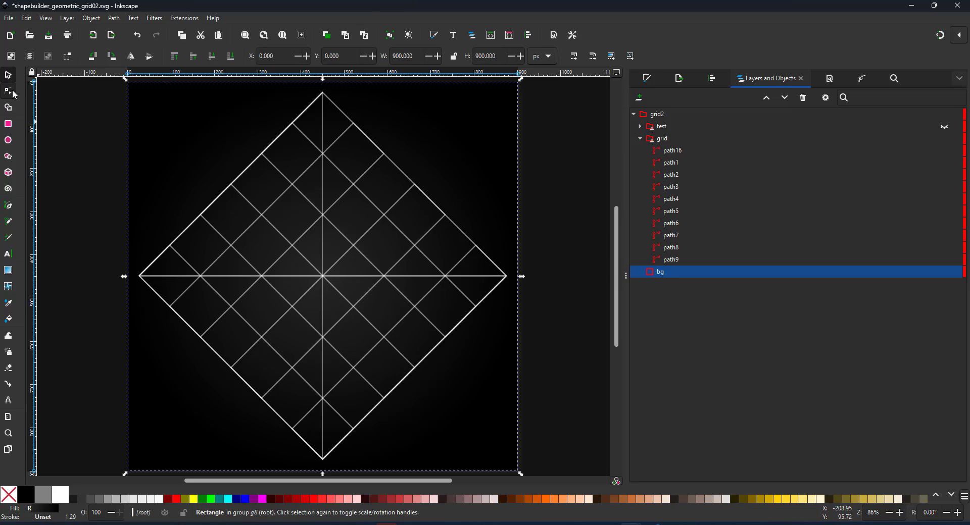
Inspect the outlines and nodes of path9 and path16 with the Node tool
key("n")
left_click(678, 261)
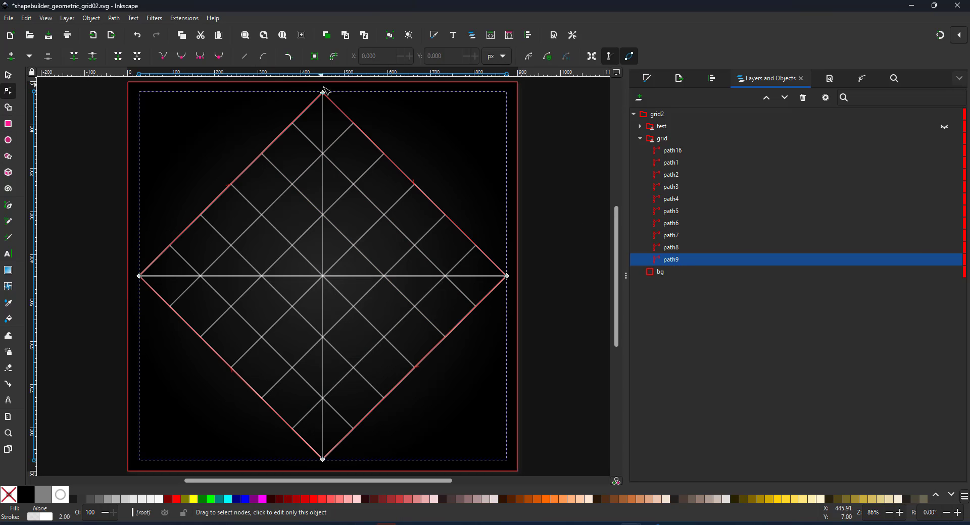
left_click(669, 151)
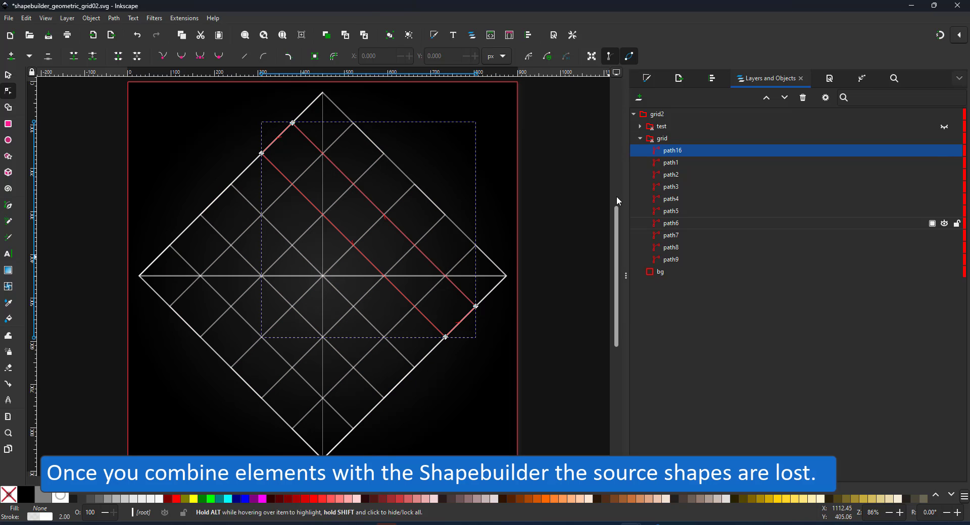
Duplicate the whole grid group within grid2, and hide and lock the original grid group
left_click(640, 138)
left_click(661, 138)
key("s")
key("ctrl+d")
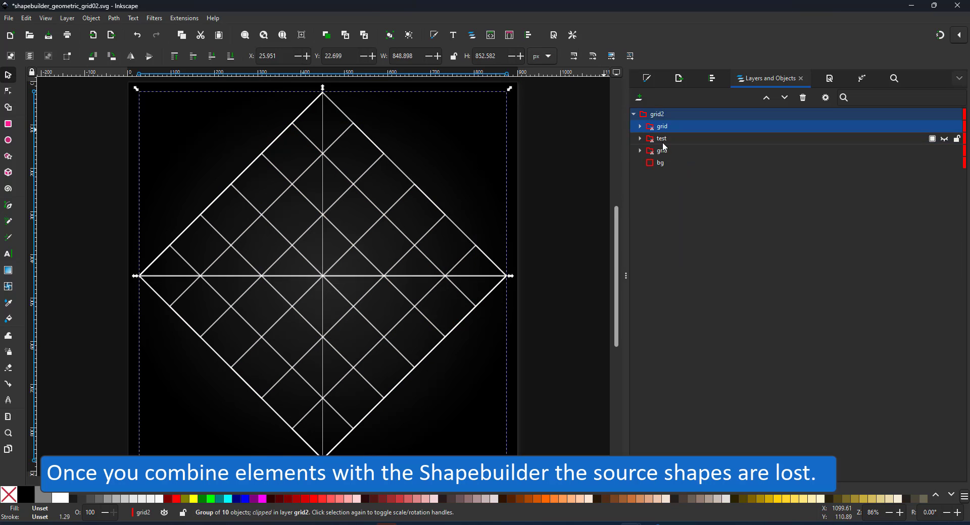
left_click(944, 151)
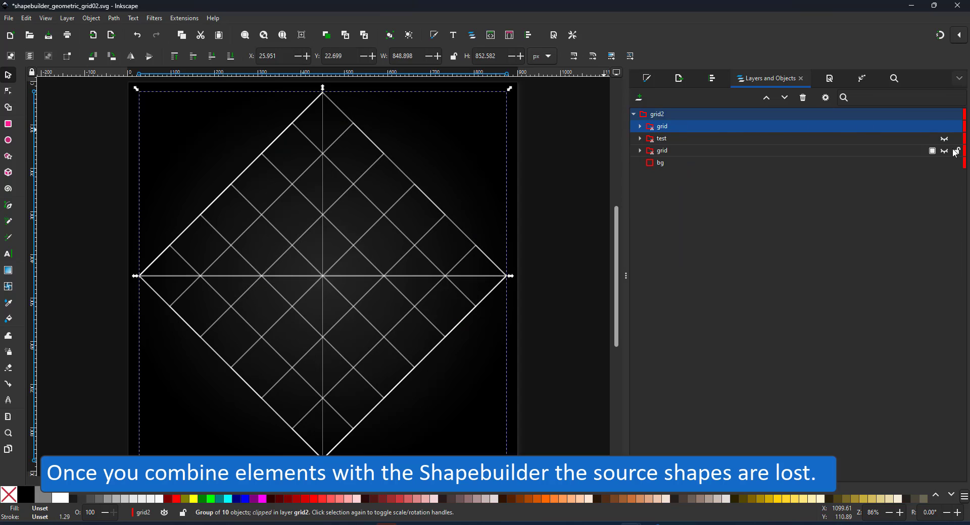
Rename the duplicated grid group as test2
left_click(661, 127)
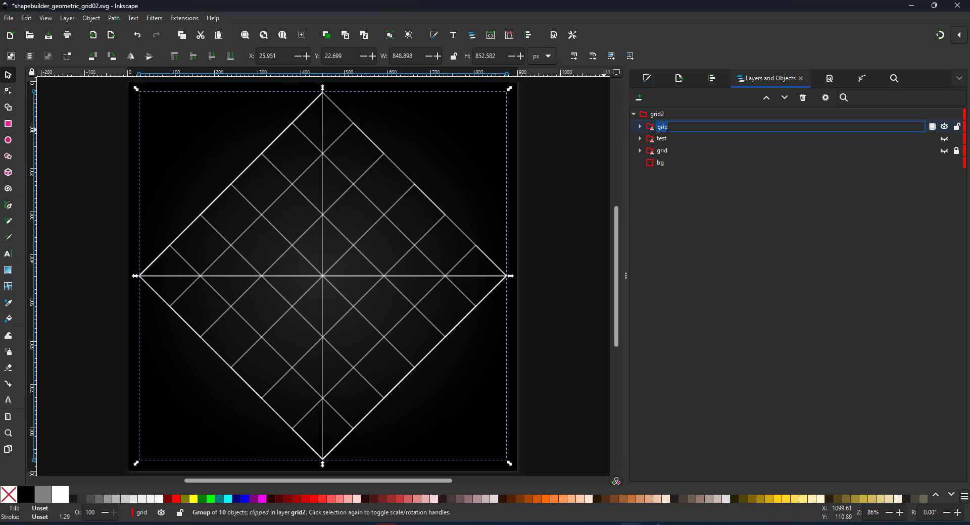
type("test2")
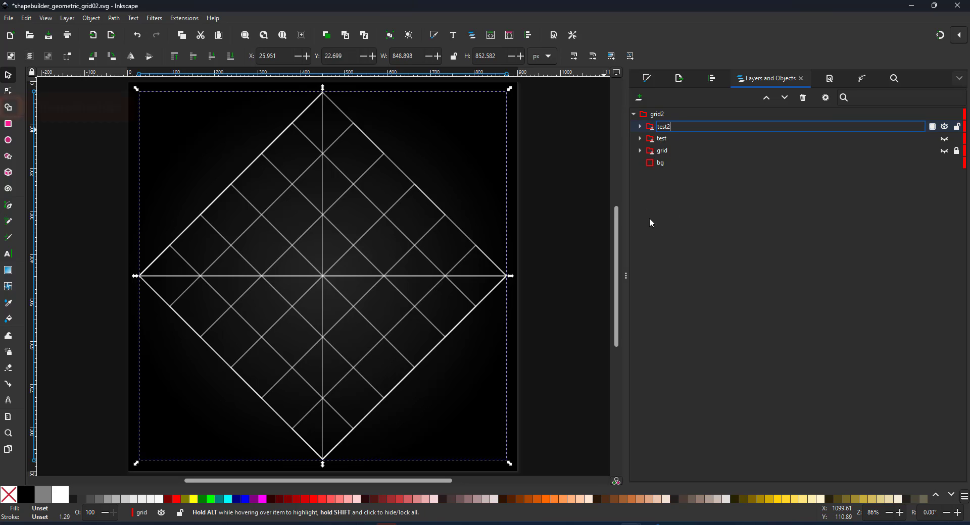
key("Return")
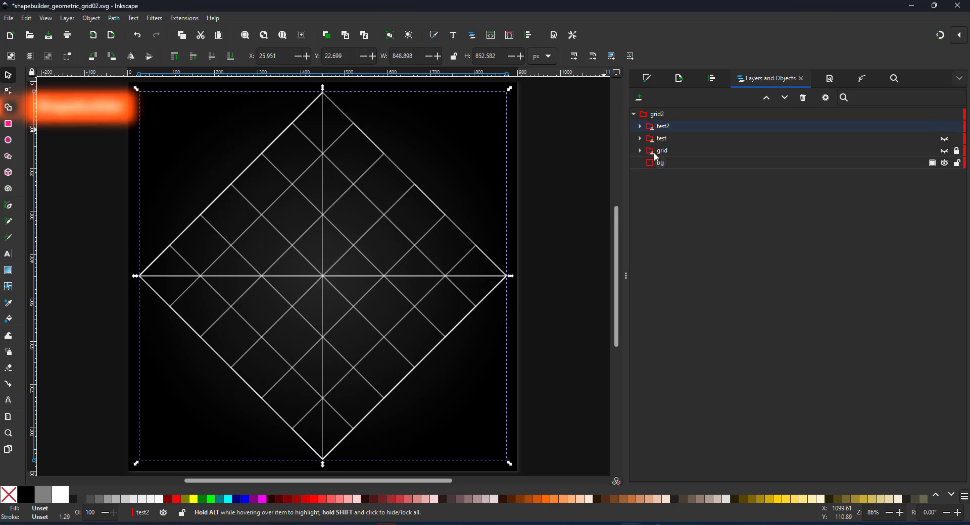
Expand the test2 group and start the Shape Builder on its grid paths
left_click(639, 126)
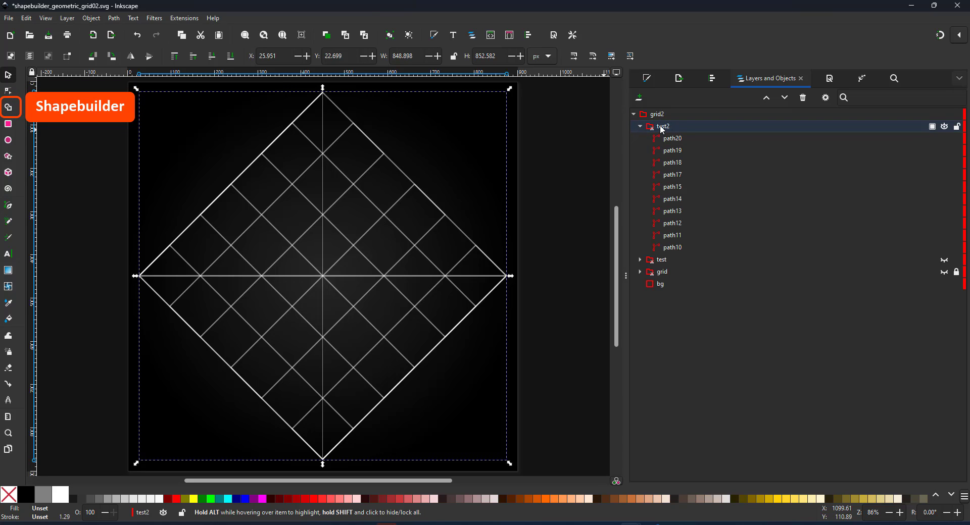
left_click(9, 108)
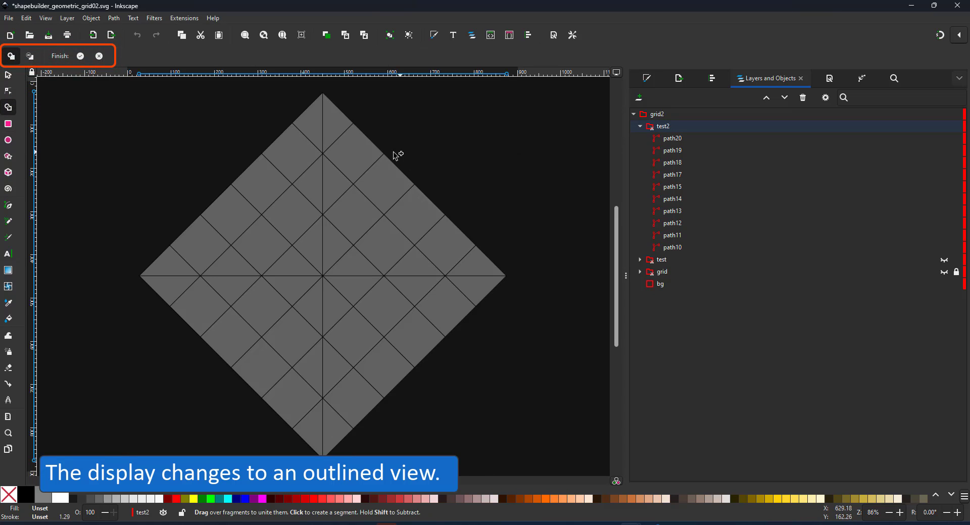
left_click(308, 130)
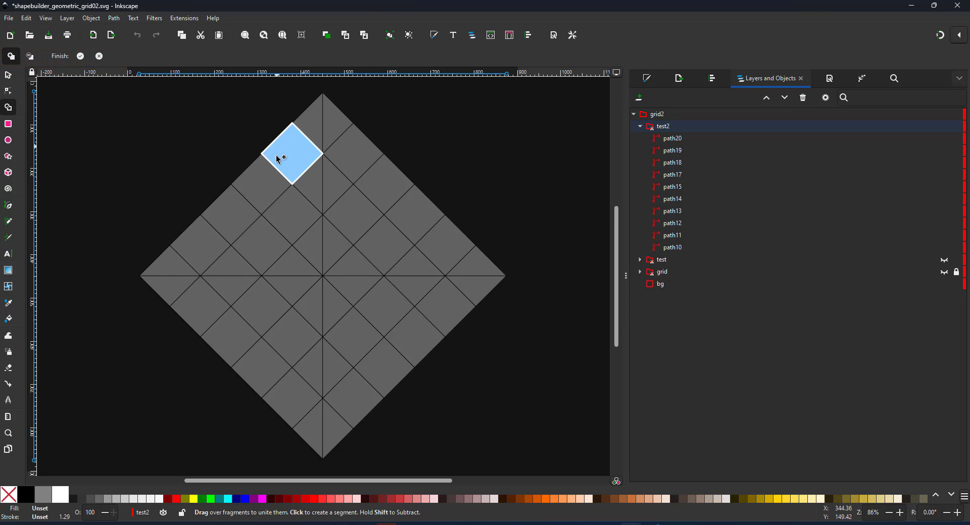
Try deleting the fragments along the diamond's upper-right edge in the Shape Builder's Delete mode, and undo the deletion
left_click(34, 57)
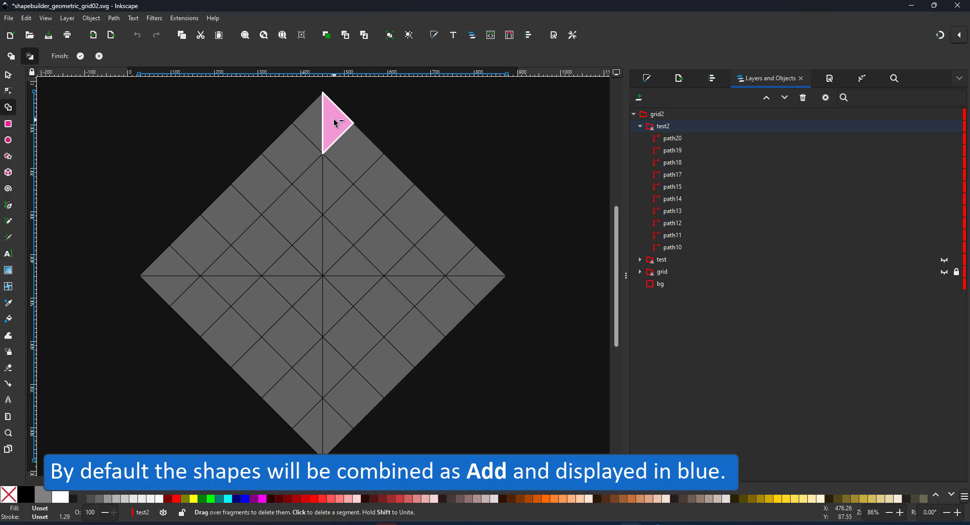
mouse_move(339, 121)
left_mouse_down()
mouse_move(349, 150)
mouse_move(383, 188)
mouse_move(379, 177)
left_mouse_up()
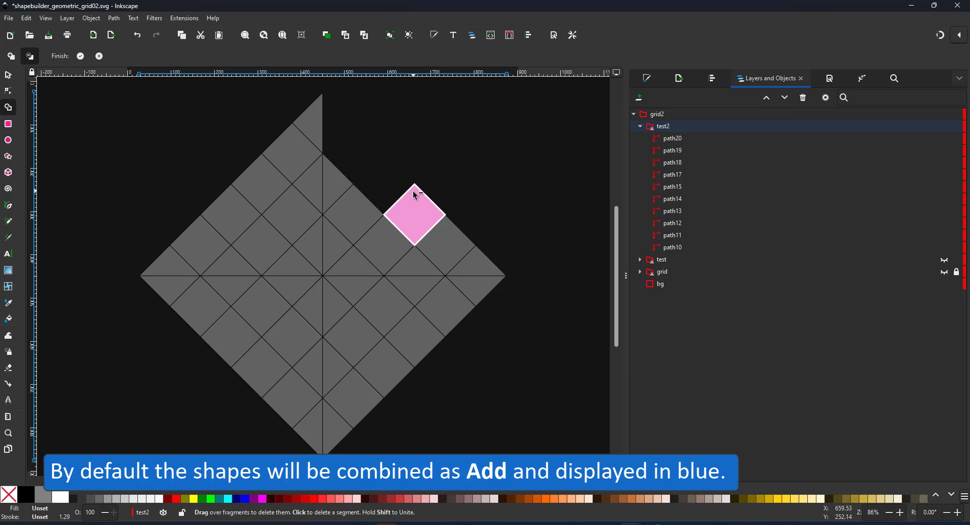
key("ctrl+z")
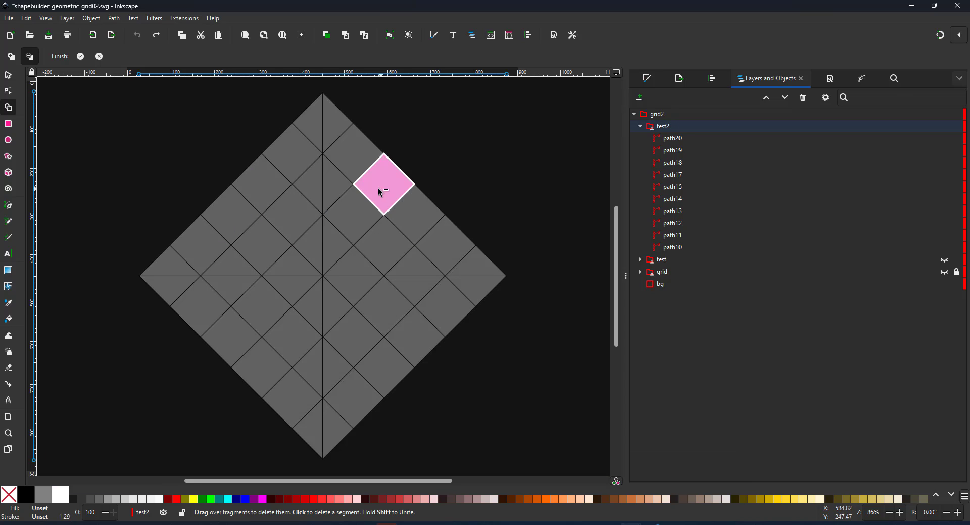
Try uniting the fragments along the diamond's upper-right and upper-left edges into two strips in Add mode, and undo both unions
left_click(11, 56)
mouse_move(335, 129)
left_mouse_down()
mouse_move(368, 156)
mouse_move(396, 202)
left_mouse_up()
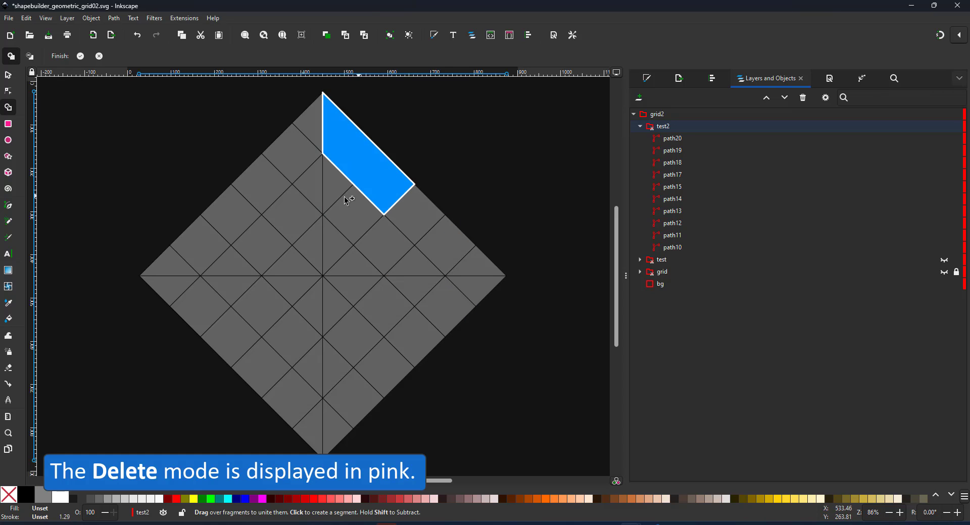
left_click_drag(319, 142, 254, 189)
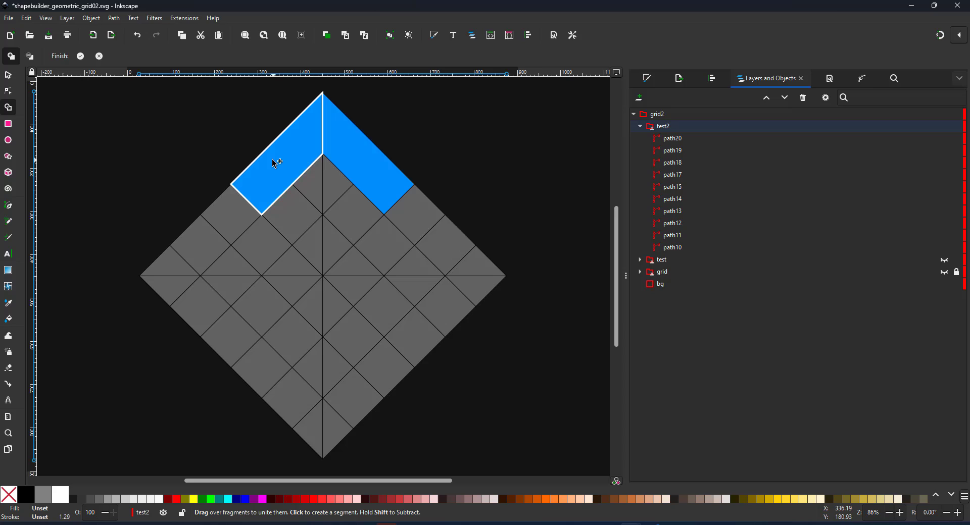
key("ctrl+z")
key("ctrl+z")
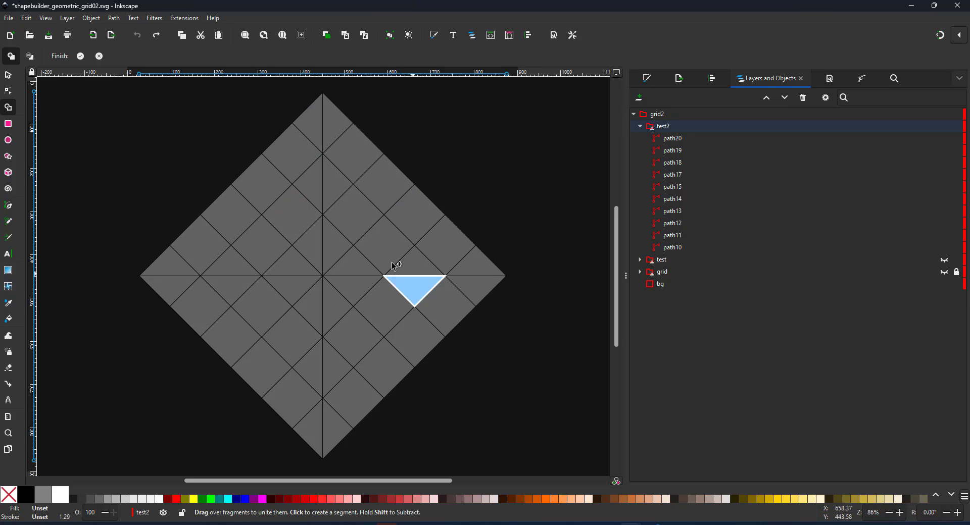
Unite the inner fragments above the horizontal center line into an outer chevron and an inner triangle, and unite the mirrored inner triangle below
mouse_move(259, 265)
left_mouse_down()
mouse_move(328, 190)
mouse_move(411, 263)
left_mouse_up()
mouse_move(305, 273)
left_mouse_down()
mouse_move(326, 256)
mouse_move(350, 273)
left_mouse_up()
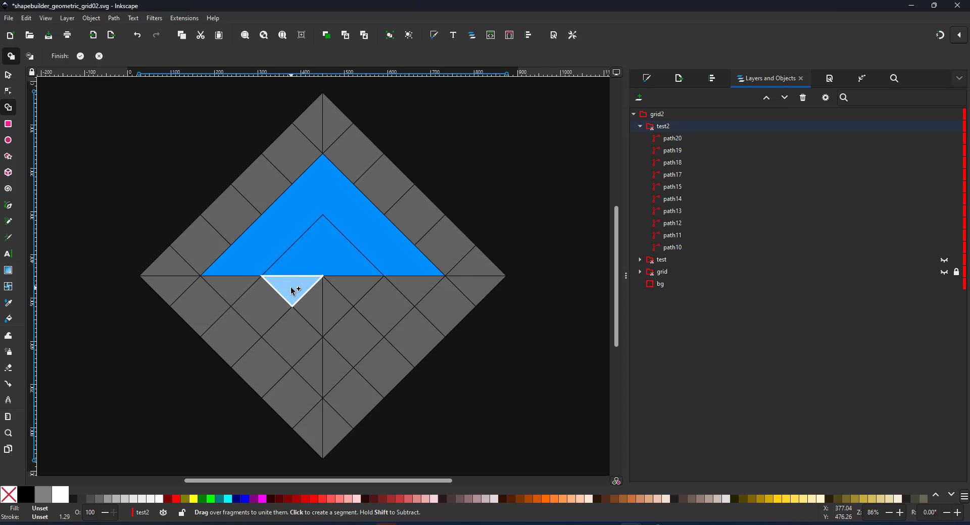
mouse_move(293, 292)
left_mouse_down()
mouse_move(329, 311)
mouse_move(356, 295)
left_mouse_up()
Try uniting the lower-left band's fragments with tiles from the outer border, and undo that union
mouse_move(301, 320)
left_mouse_down()
mouse_move(235, 292)
mouse_move(325, 343)
left_mouse_up()
left_click_drag(291, 376, 305, 364)
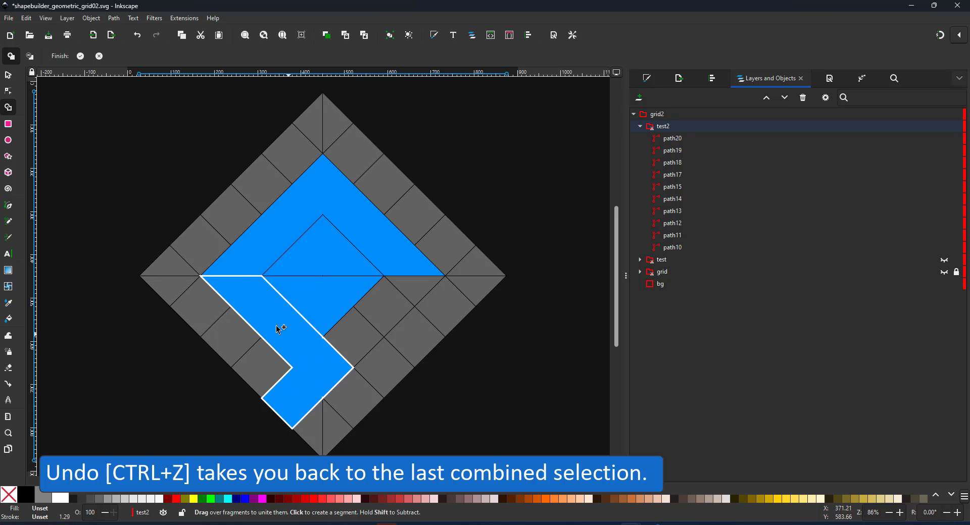
key("ctrl+z")
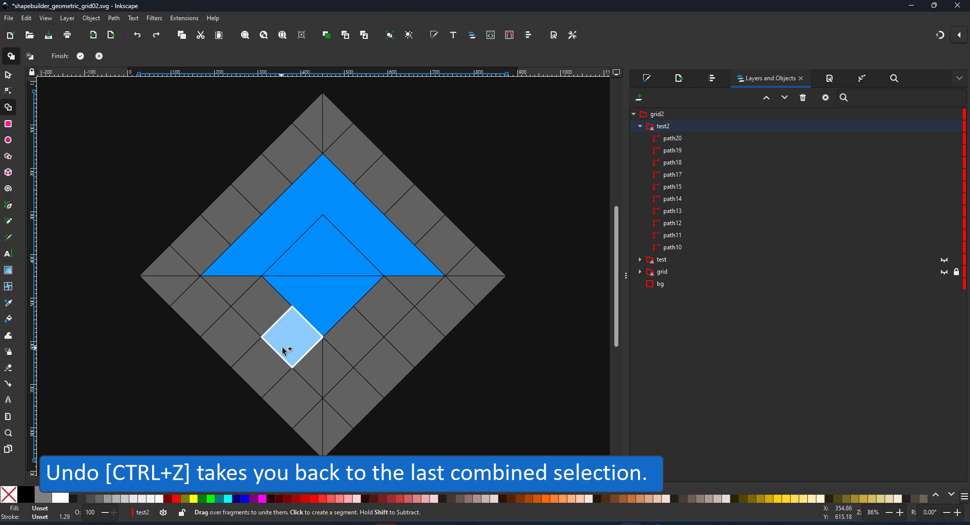
Unite the band around the lower inner triangle into one chevron, and confirm the Shape Builder result
left_click(235, 290)
mouse_move(235, 291)
left_mouse_down()
mouse_move(303, 331)
mouse_move(320, 357)
mouse_move(372, 328)
mouse_move(400, 288)
mouse_move(413, 288)
left_mouse_up()
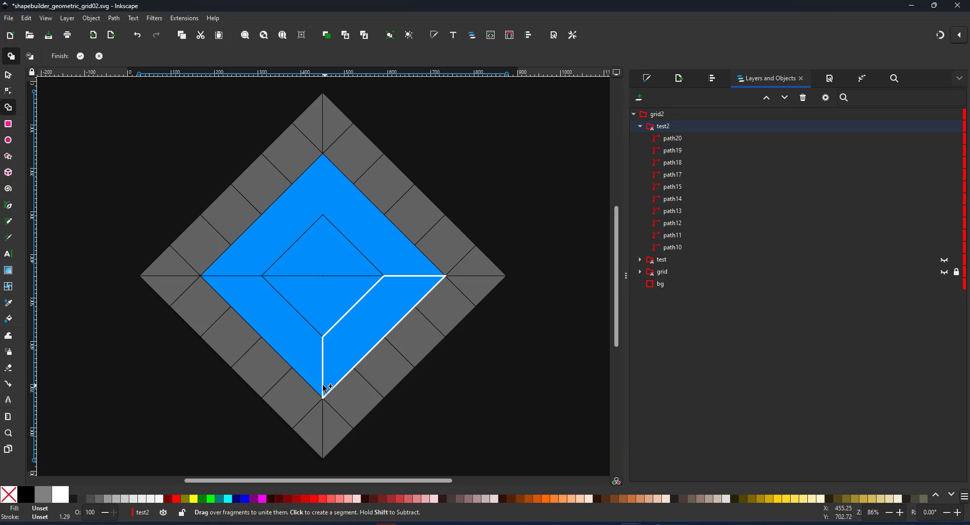
left_click_drag(309, 362, 342, 363)
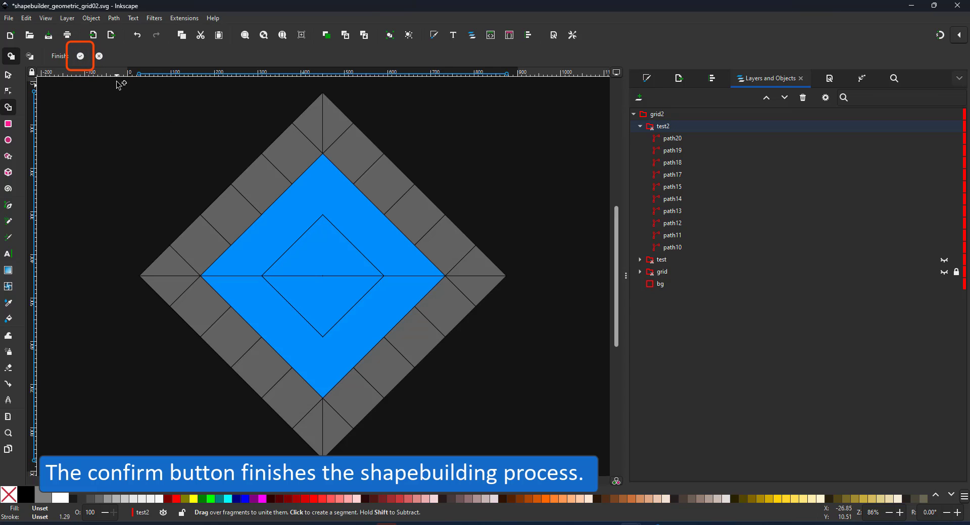
left_click(79, 58)
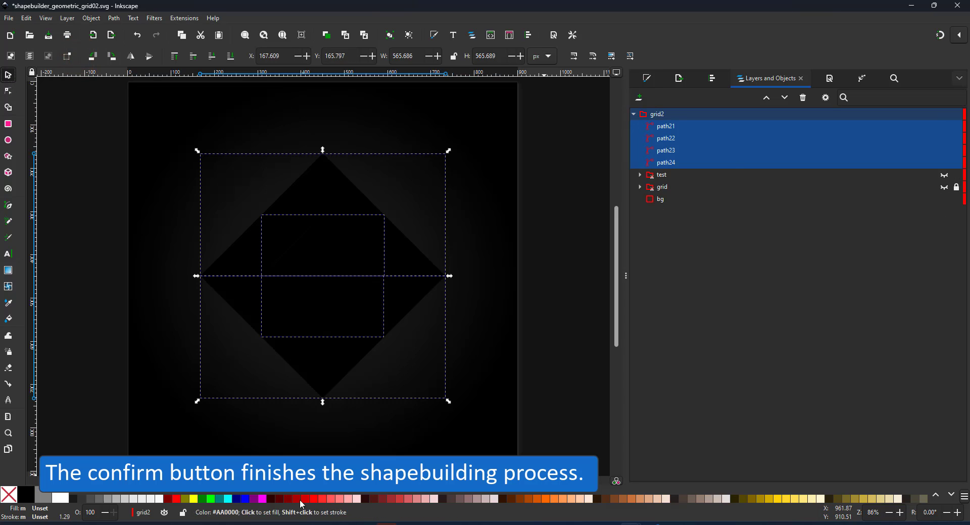
Fill all four new paths with teal, and darken the fill of the upper inner triangle and the lower outer chevron
left_click(219, 499)
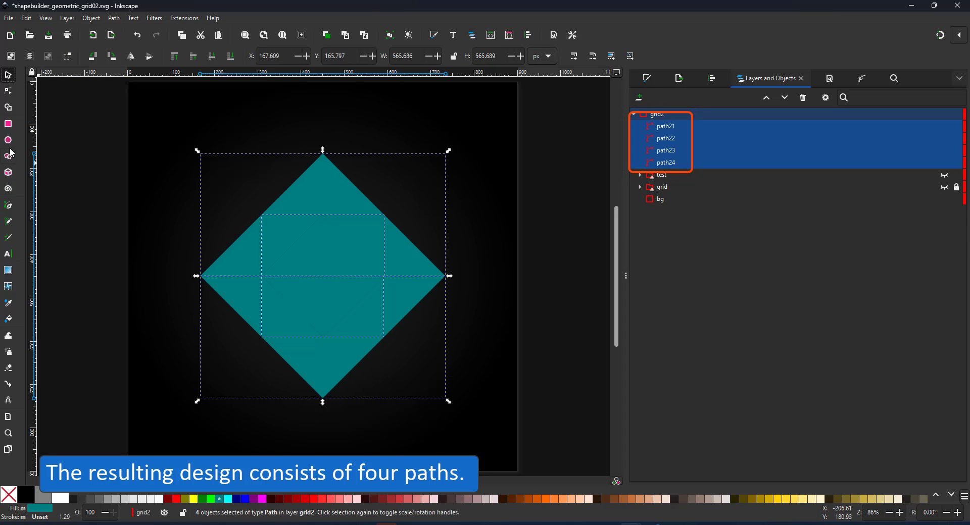
left_click(73, 243)
left_click(275, 213)
left_click(269, 337)
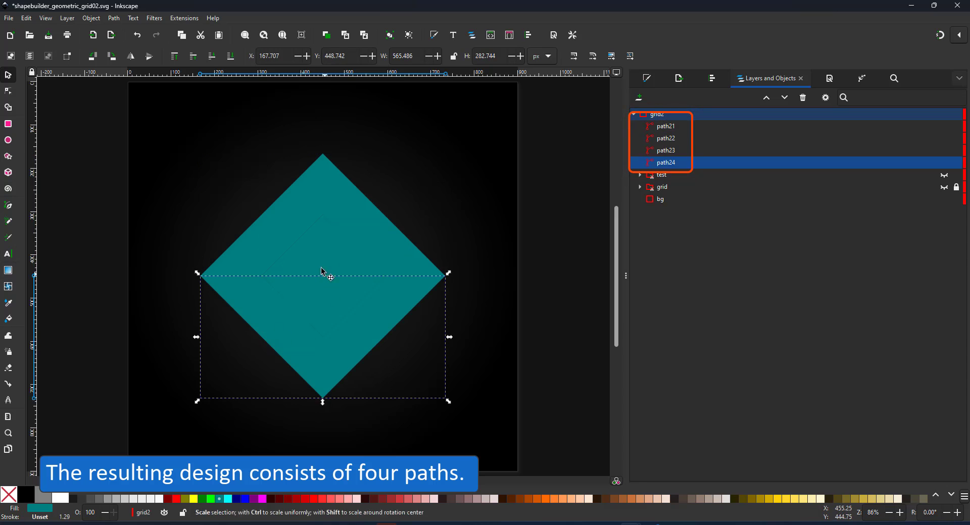
left_click(323, 265)
left_click(277, 337, "shift")
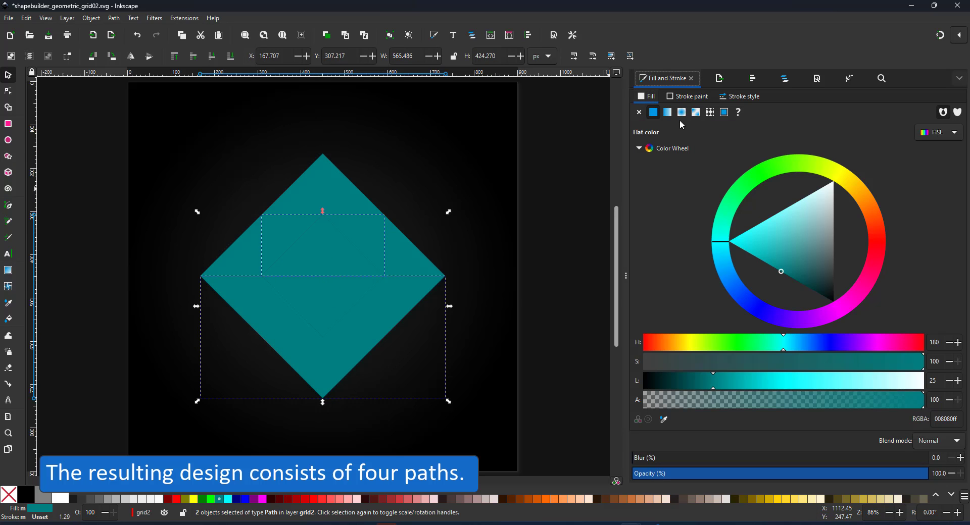
left_click_drag(780, 271, 788, 304)
left_click(529, 305)
Give the upper inner triangle an opaque vertical linear gradient from dark teal with lightness 9 to teal with lightness 24
left_click(326, 251)
key("g")
left_click_drag(325, 220, 331, 278)
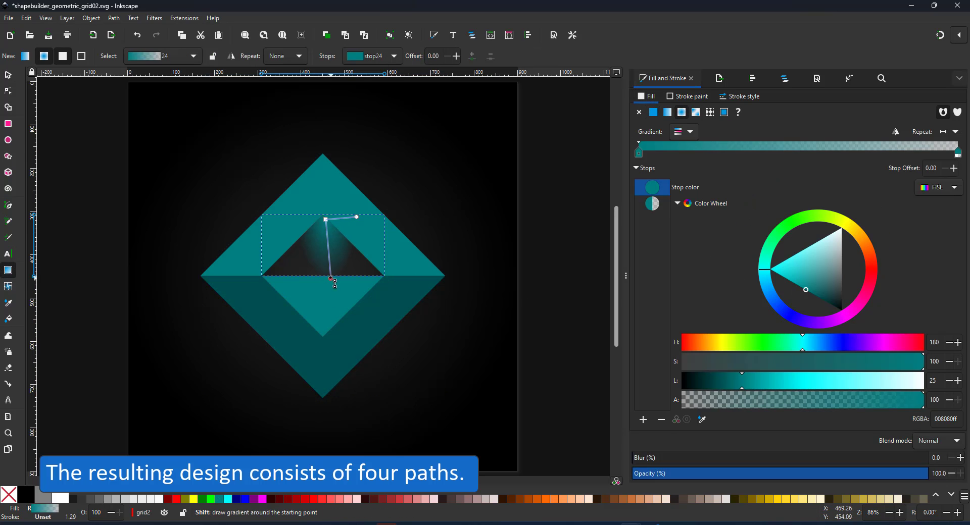
left_click_drag(322, 226, 321, 272)
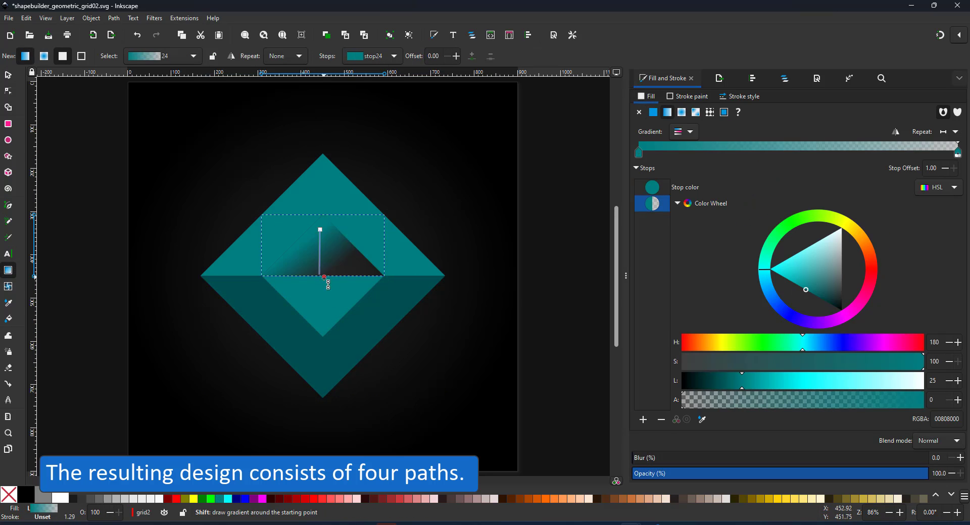
left_click_drag(884, 400, 924, 402)
mouse_move(741, 379)
left_mouse_down()
mouse_move(720, 378)
mouse_move(758, 379)
left_mouse_up()
left_click(638, 152)
left_click(703, 380)
left_click(957, 152)
left_click(739, 384)
Apply the same gradient to the lower outer chevron, running vertically from dark at the center line to teal at the lower tip
key("n")
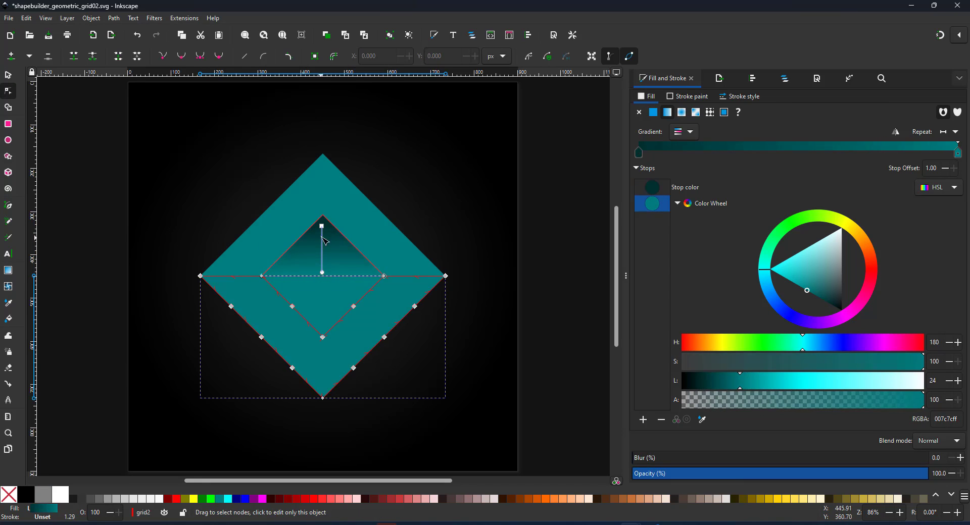
left_click_drag(321, 226, 322, 372)
left_click_drag(321, 272, 323, 176)
left_click(9, 76)
left_click(268, 382)
left_click(327, 263)
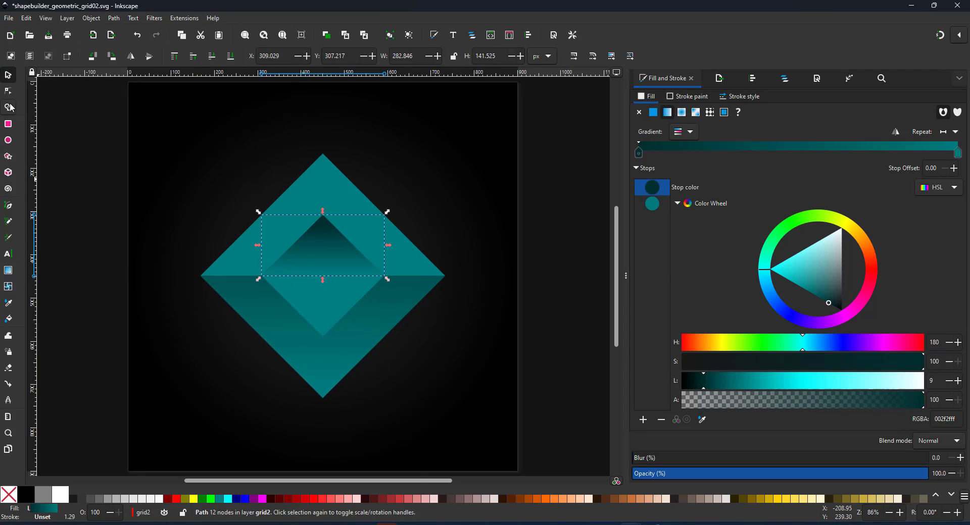
left_click(10, 108)
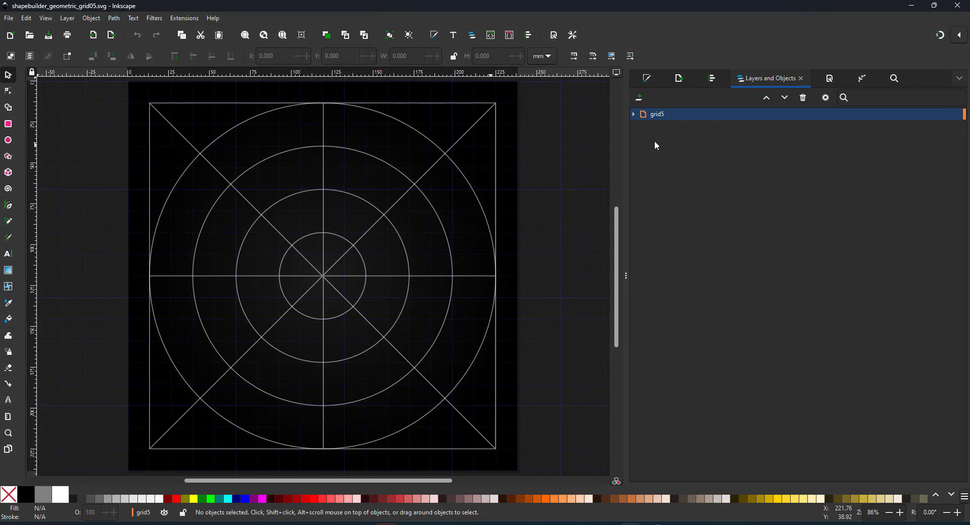
Duplicate the grid group inside the grid5 layer of shapebuilder_geometric_grid05.svg and hide the original grid group
left_click(633, 114)
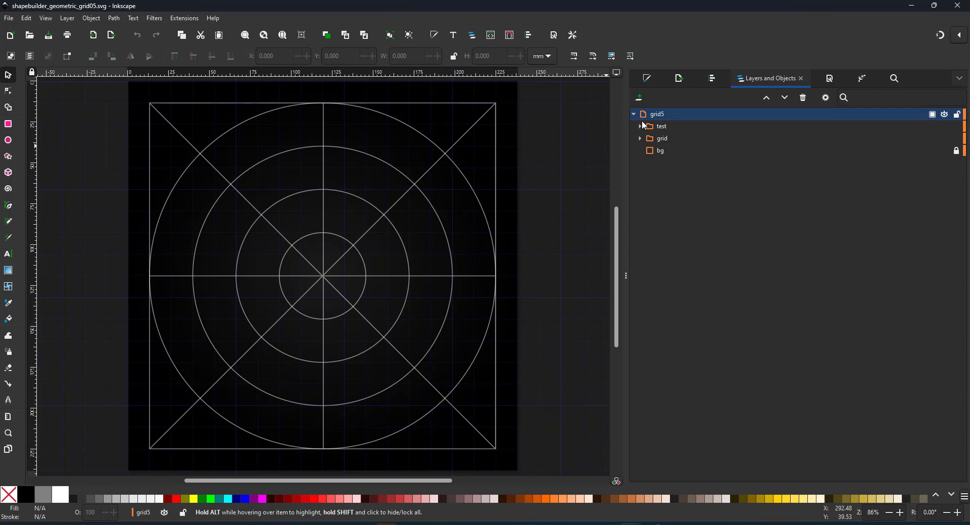
left_click(660, 142)
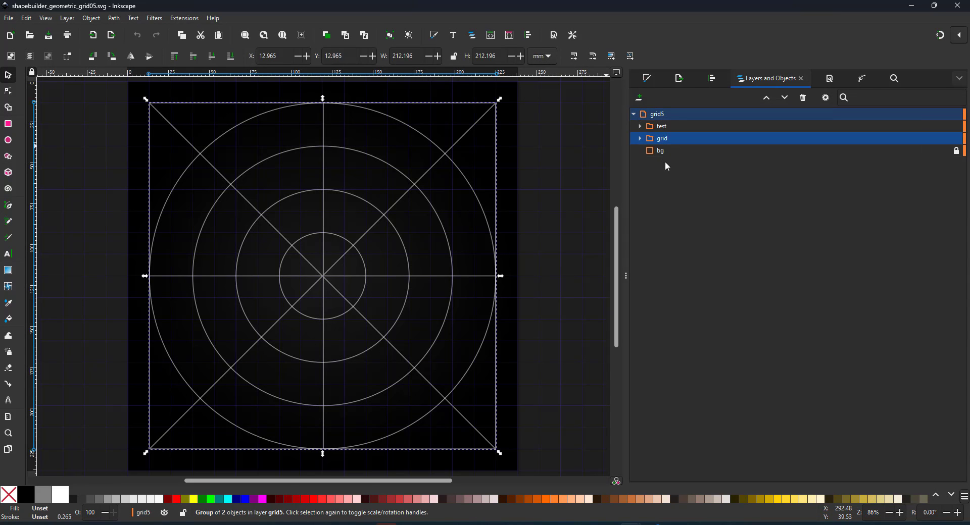
key("ctrl+d")
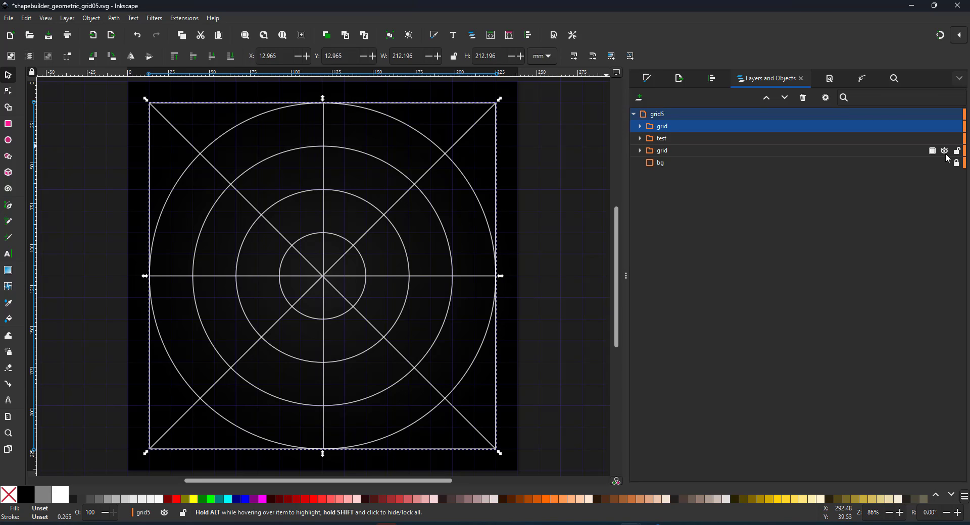
left_click(945, 151)
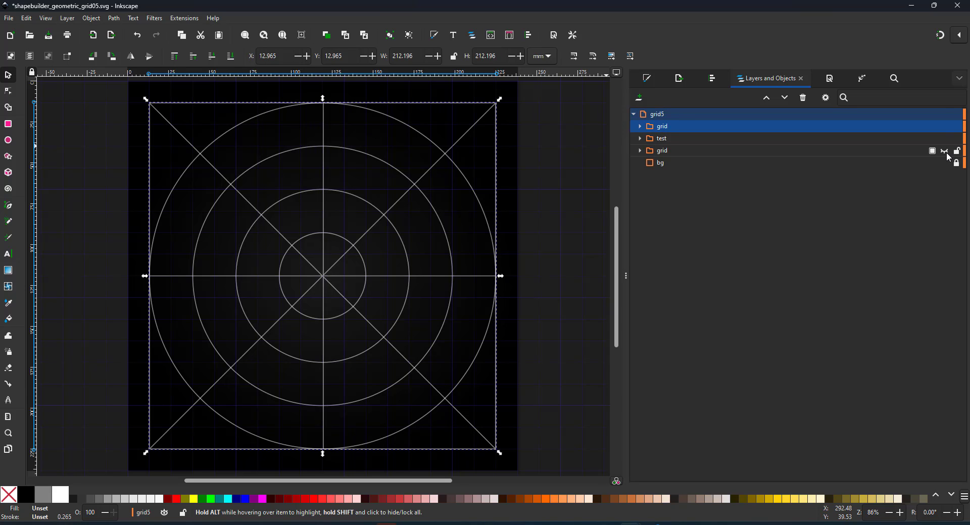
Rename the duplicated circular grid group as test2
double_click(658, 130)
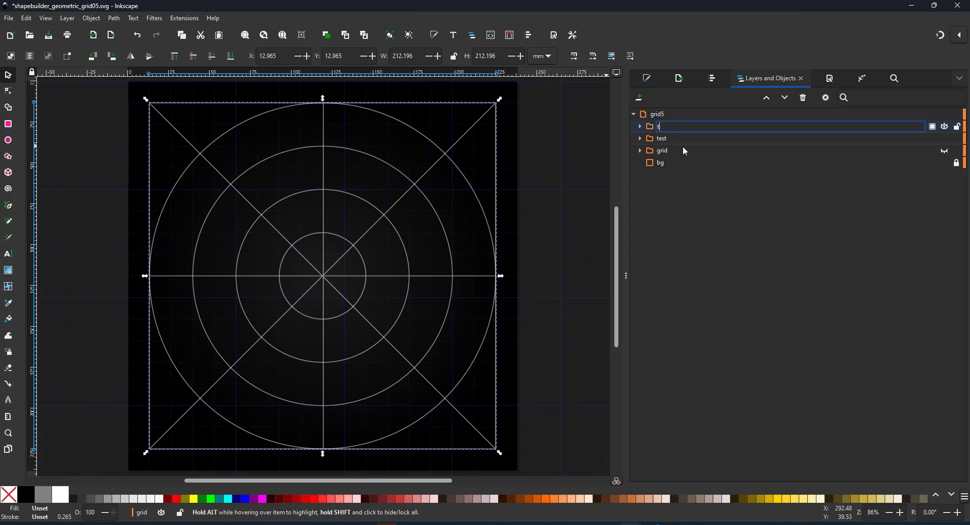
type("test2")
key("Return")
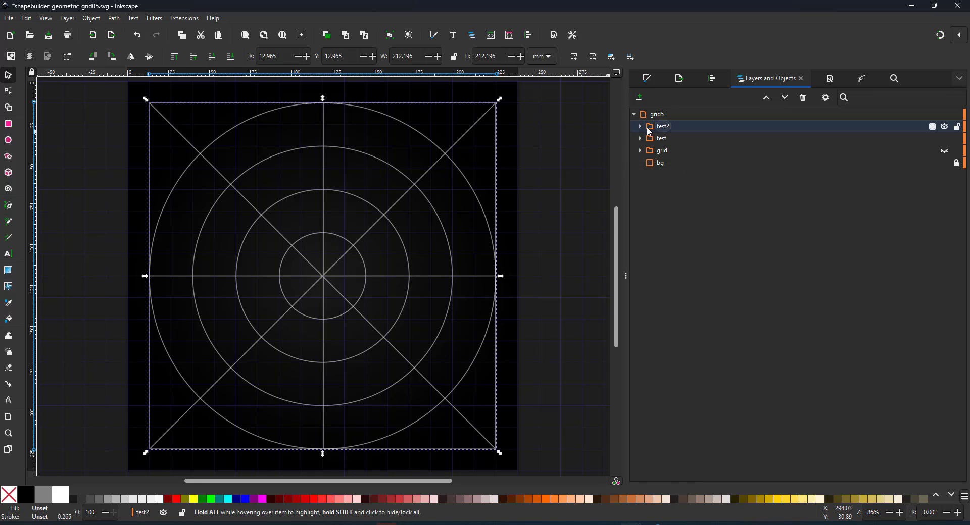
With the Shape Builder, unite the outer ring from the upper-right diagonal to the left into an arc, and unite the sector below it into a wedge
left_click(8, 110)
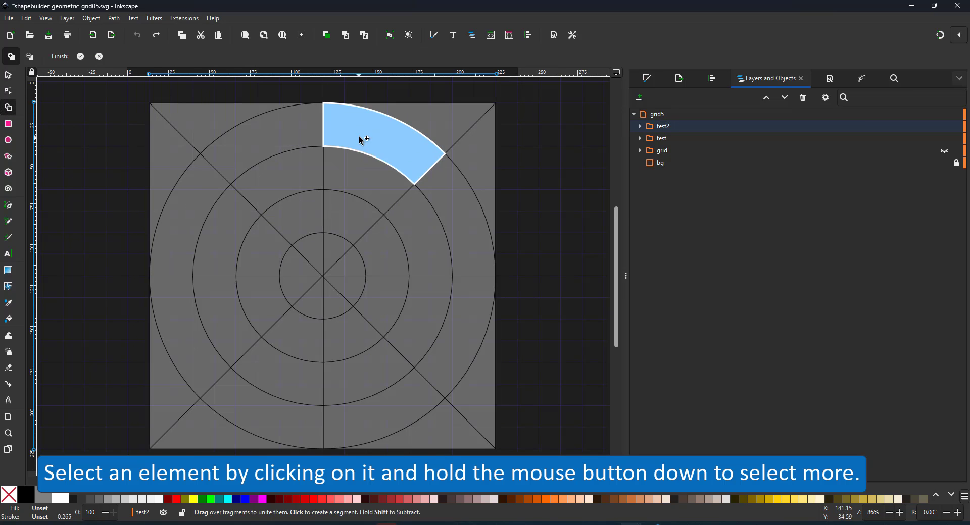
left_click_drag(362, 141, 279, 145)
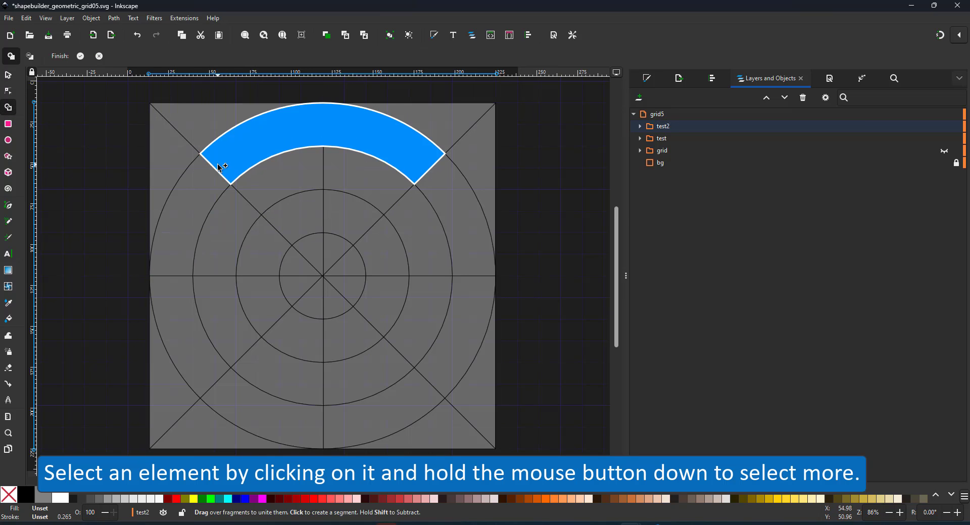
left_click_drag(217, 167, 202, 188)
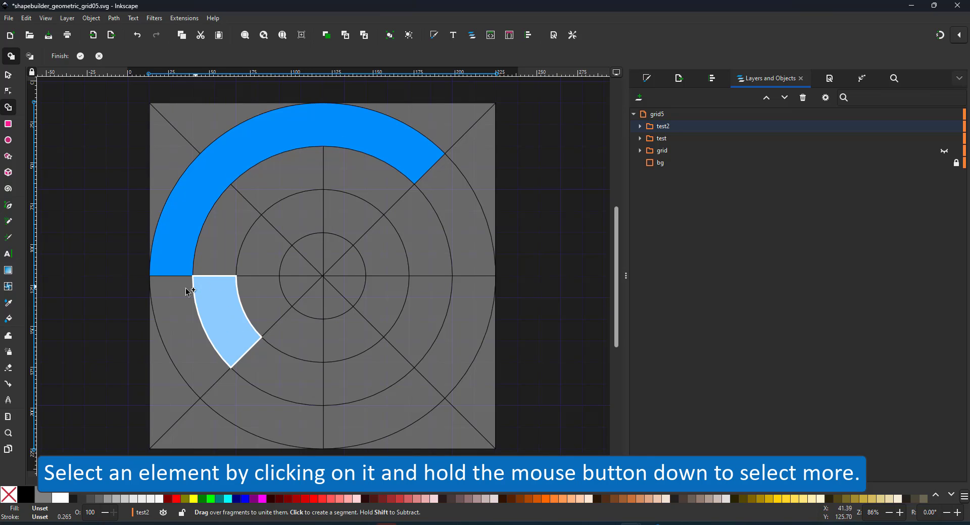
left_click_drag(181, 299, 294, 290)
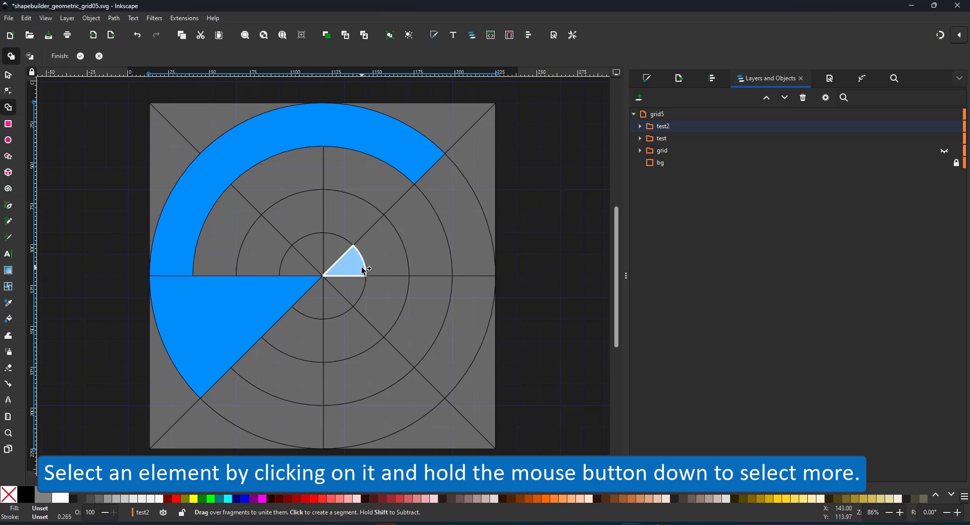
Unite the right-hand sector with the outer ring's lower segments up to the lower-left diagonal, and join the upper arc with the left wedge
mouse_move(359, 262)
left_mouse_down()
mouse_move(447, 219)
mouse_move(474, 263)
mouse_move(470, 307)
left_mouse_up()
left_click_drag(451, 361, 413, 390)
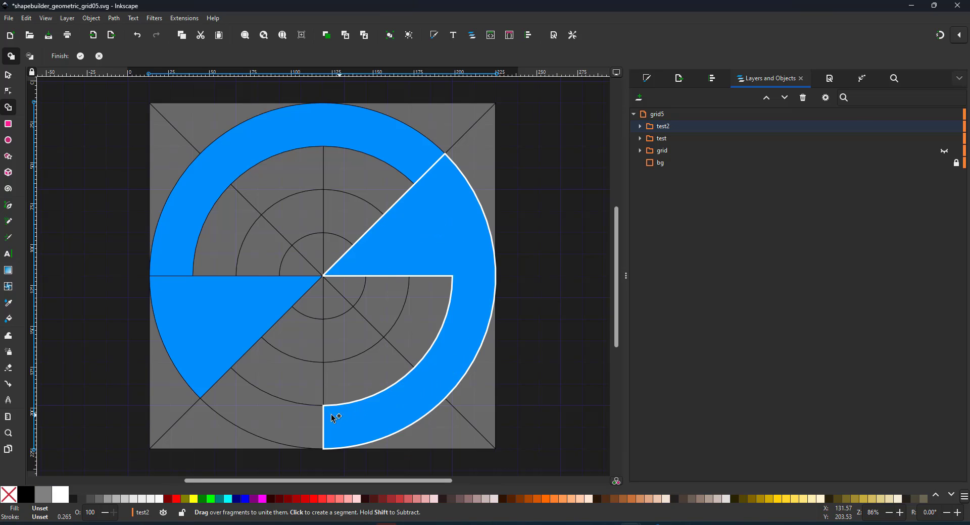
left_click_drag(332, 417, 303, 414)
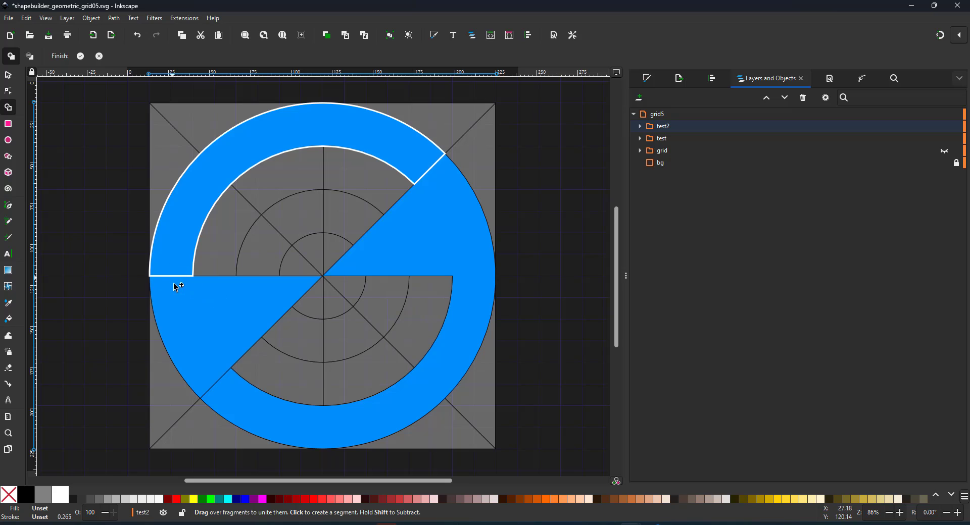
left_click_drag(173, 283, 180, 293)
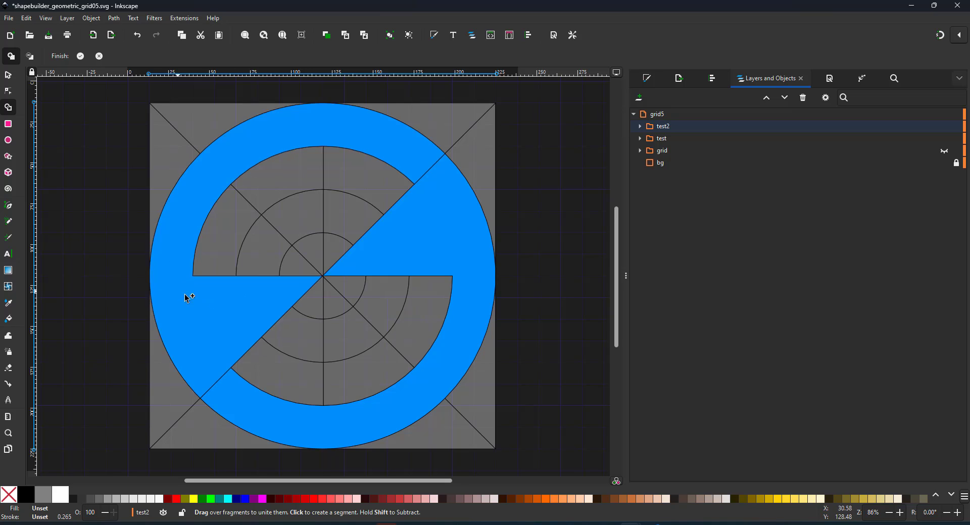
Add the two opposite inner ring segments with the Shape Builder, apply the result and fill all resulting shapes dark red
left_click(310, 219)
left_click(353, 331)
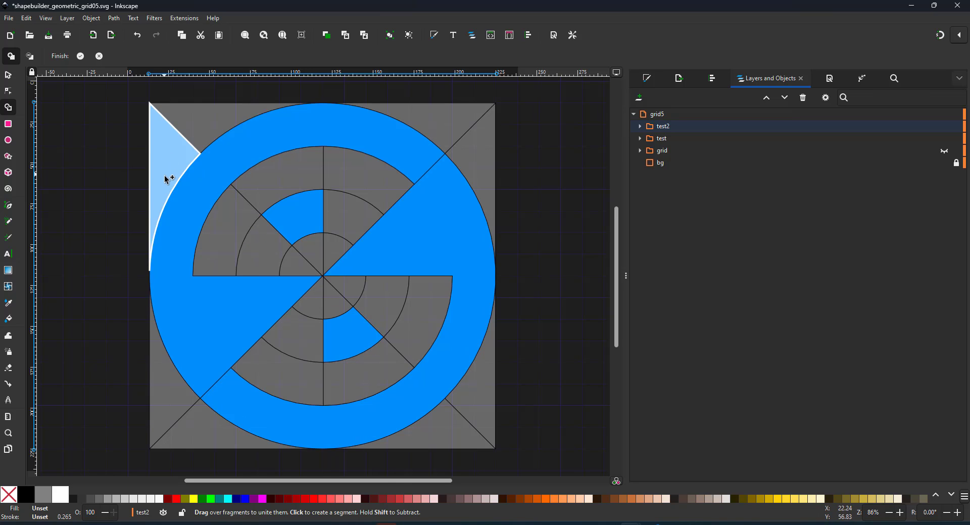
left_click(80, 57)
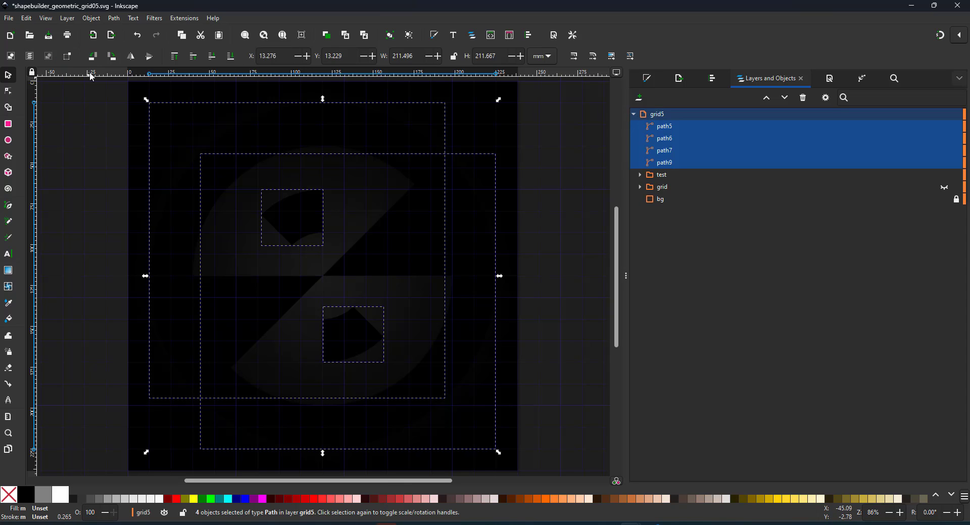
left_click(392, 499)
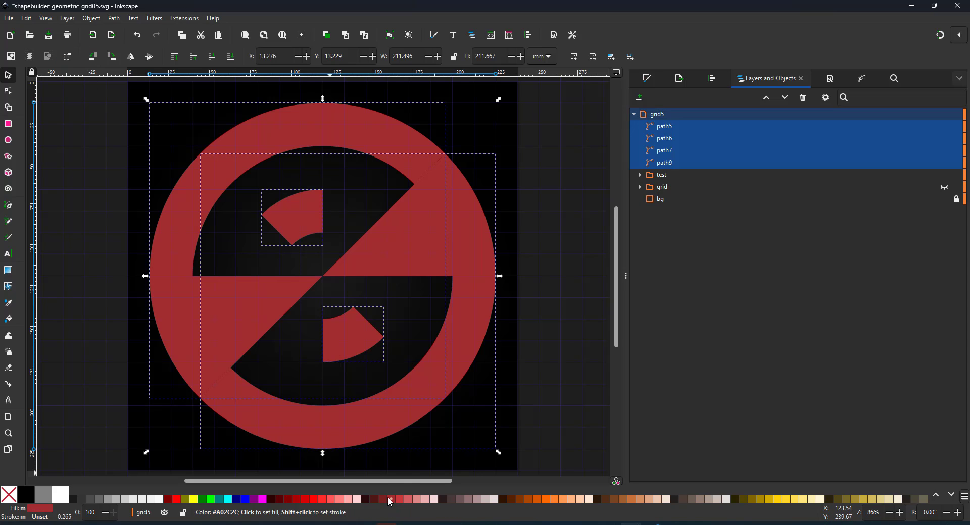
left_click(88, 201)
Combine the right-hand ring shape with the lower inner segment into one path using the Shape Builder
left_click(303, 225)
left_click(385, 260, "shift")
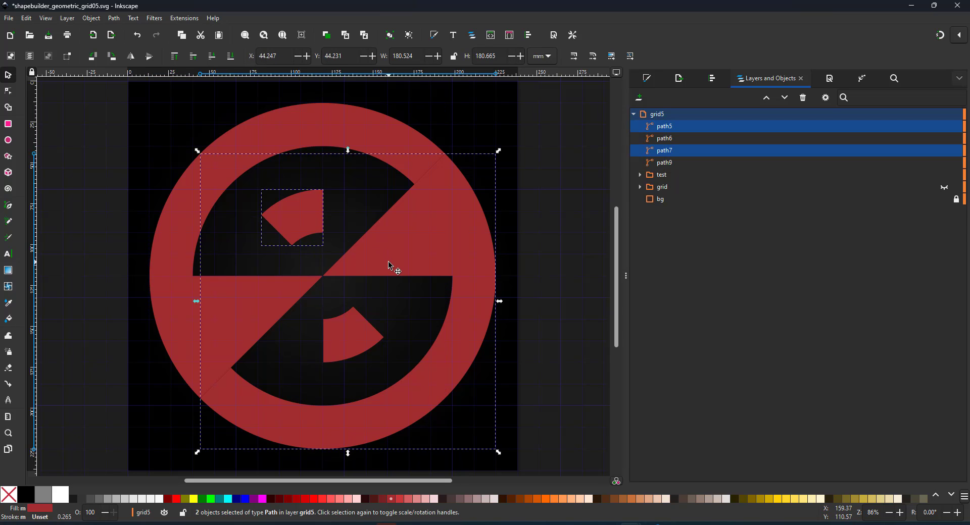
left_click(370, 348)
left_click(376, 238, "shift")
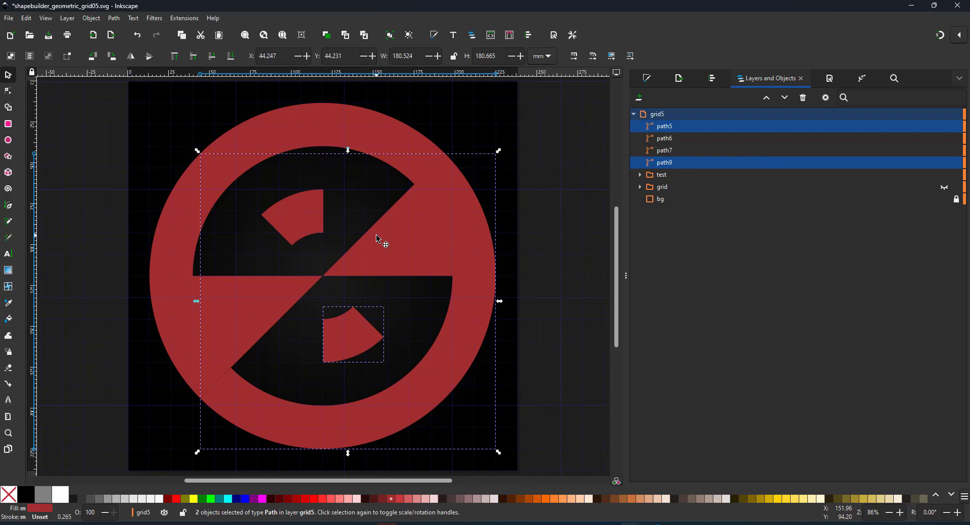
left_click(8, 108)
left_click(350, 253)
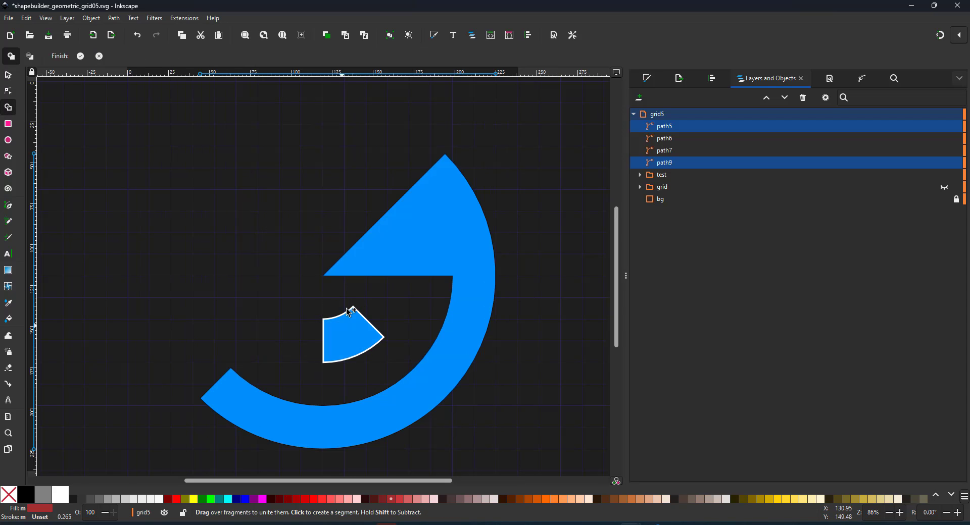
left_click(349, 312)
left_click(81, 56)
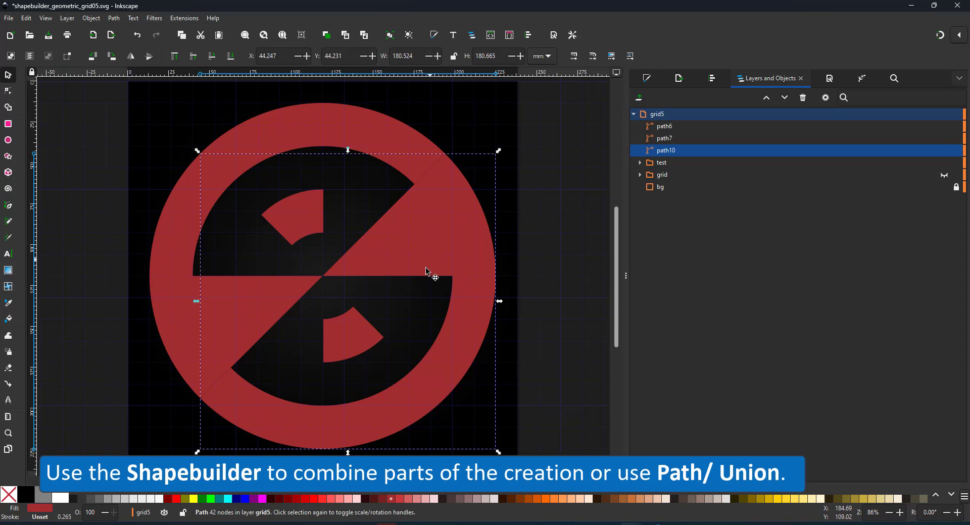
Combine path6 and path7, the left-hand ring shape and upper inner segment, with a path Union
left_click(687, 139)
left_click(682, 130, "shift")
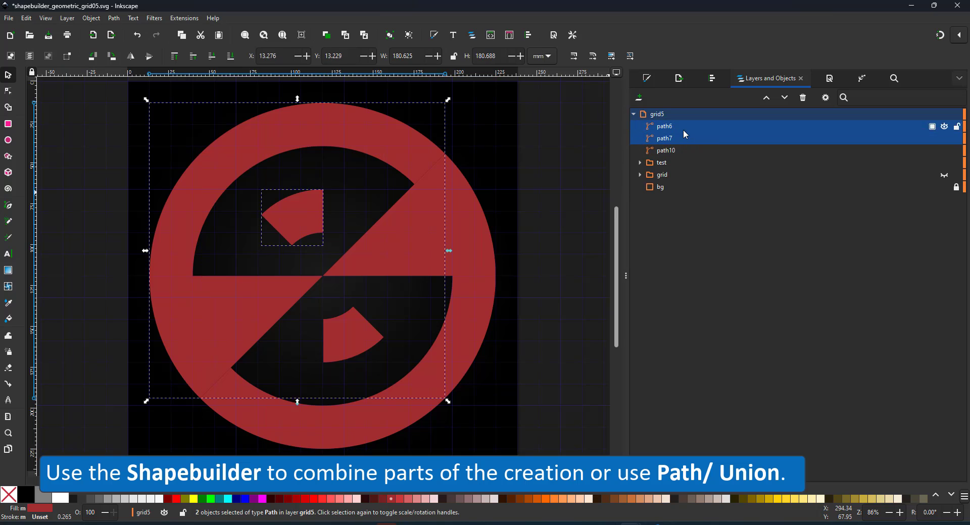
left_click(112, 19)
left_click(131, 70)
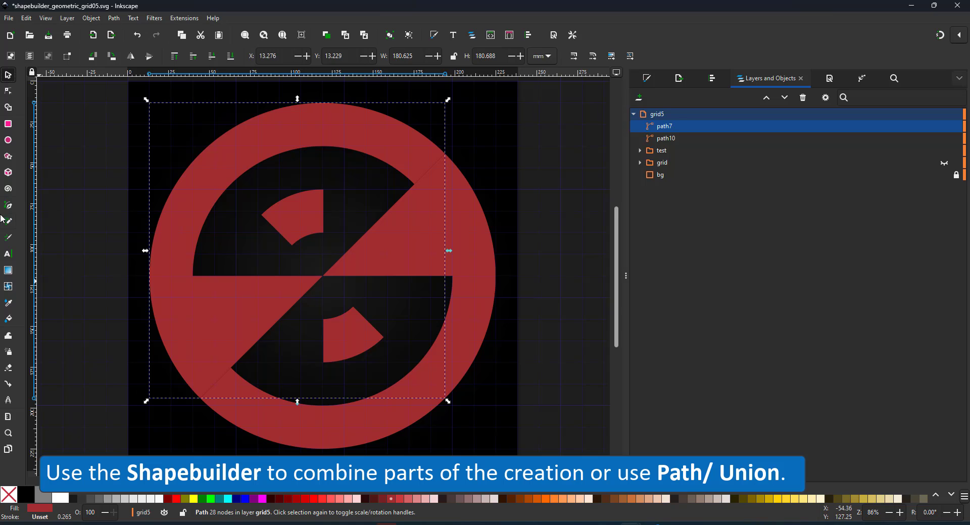
Draw linear gradients on both red shapes, from lower left to upper right on path7 and from upper right to lower left on path10
left_click(8, 270)
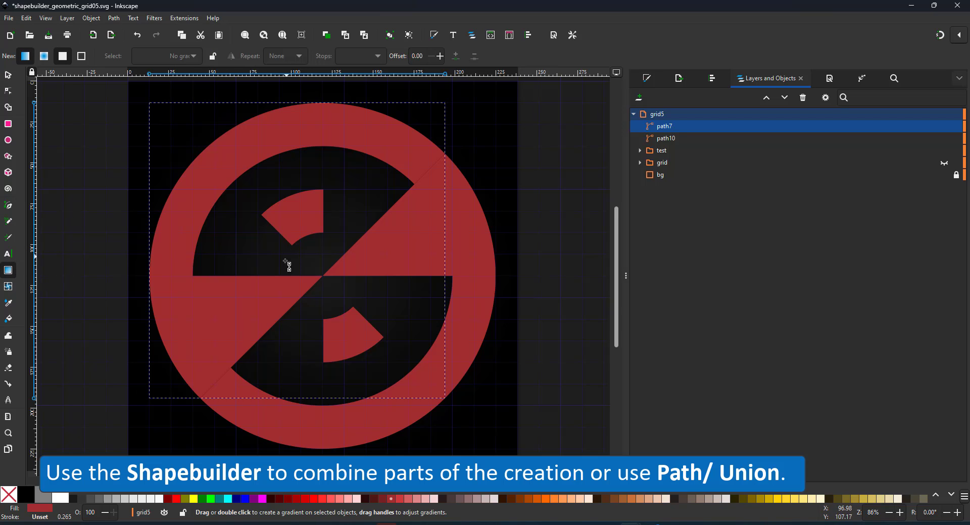
left_click_drag(227, 320, 407, 152)
left_click(452, 217)
left_click_drag(451, 217, 245, 424)
left_click(11, 79)
left_click(113, 220)
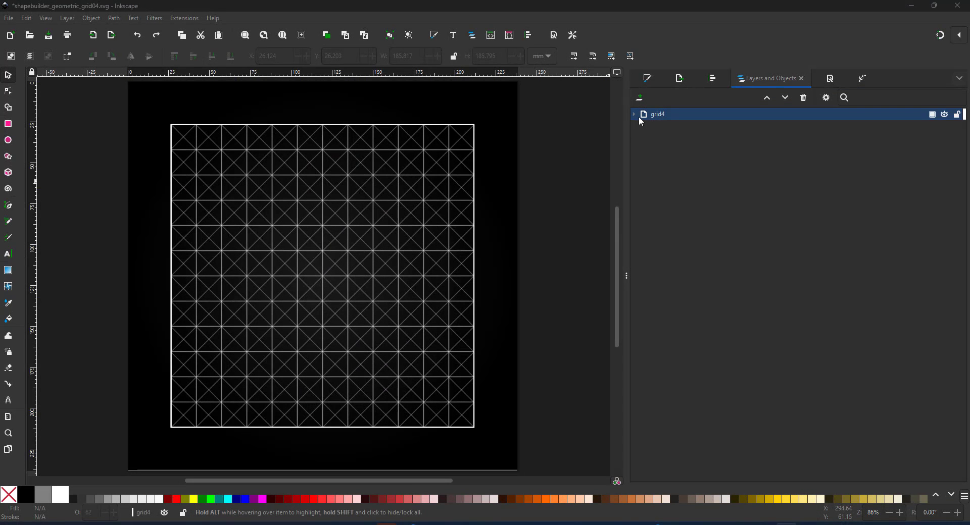
Duplicate the grid group inside the grid4 layer of shapebuilder_geometric_grid04.svg and hide the original grid group
left_click(633, 114)
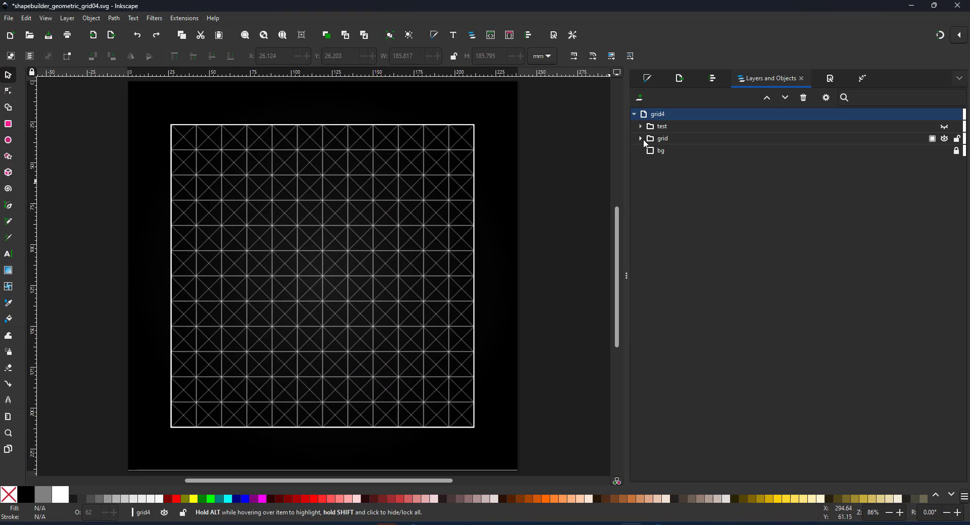
left_click(677, 138)
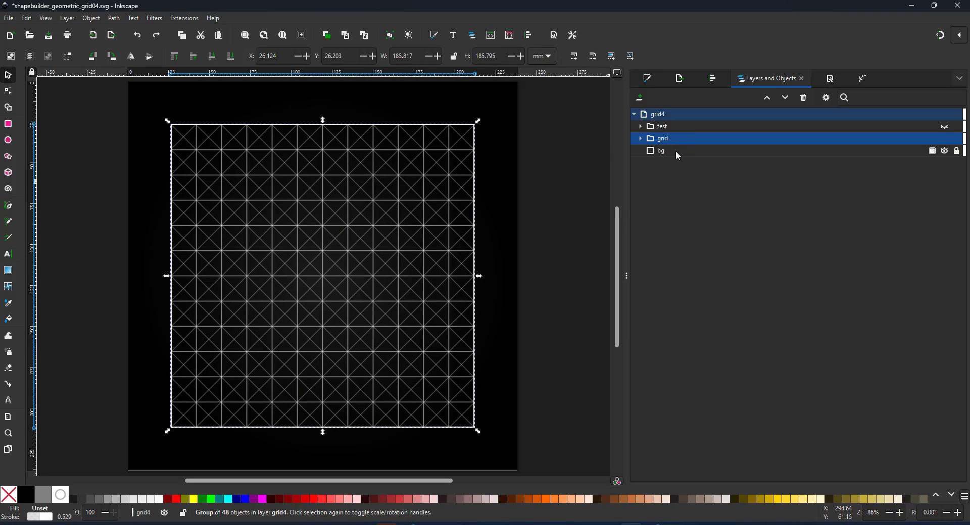
key("ctrl+d")
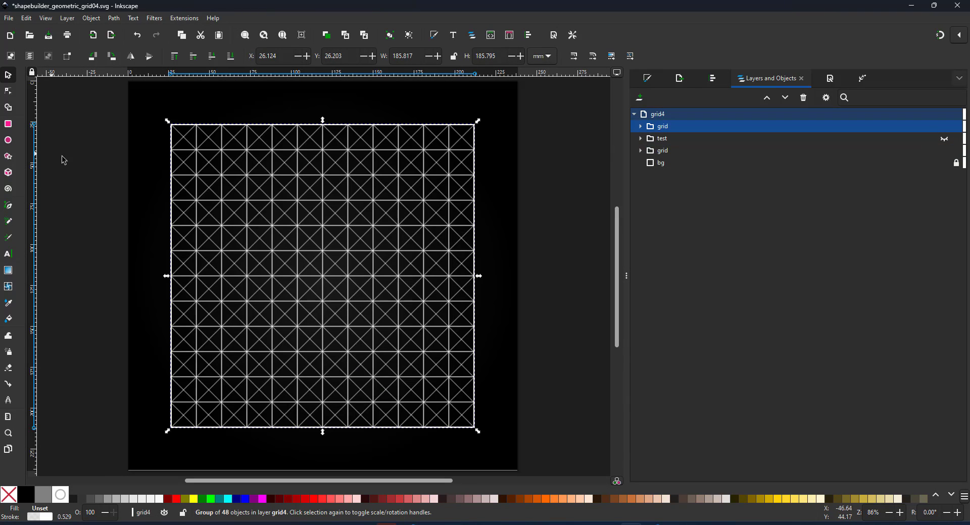
left_click(944, 151)
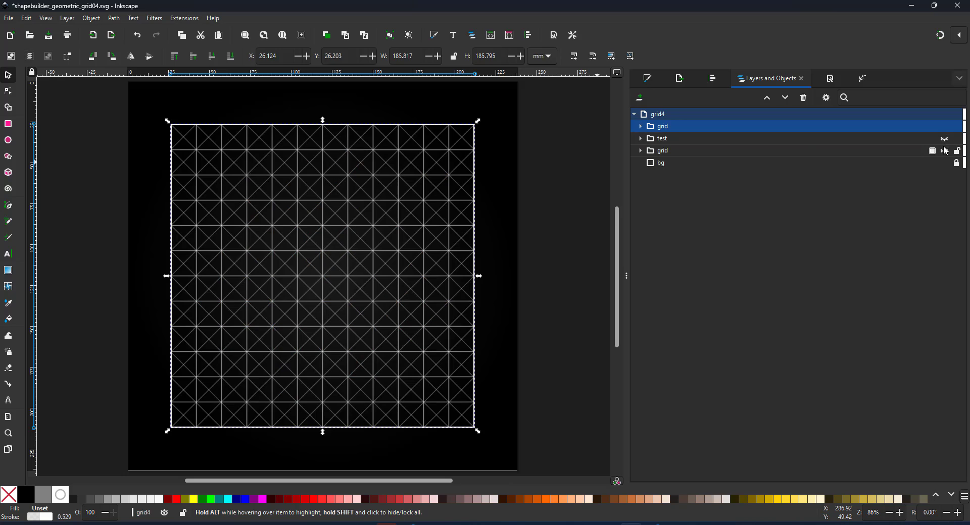
Try to use the Shape Builder on the duplicated grid group as a whole, and discard the result
left_click(713, 127)
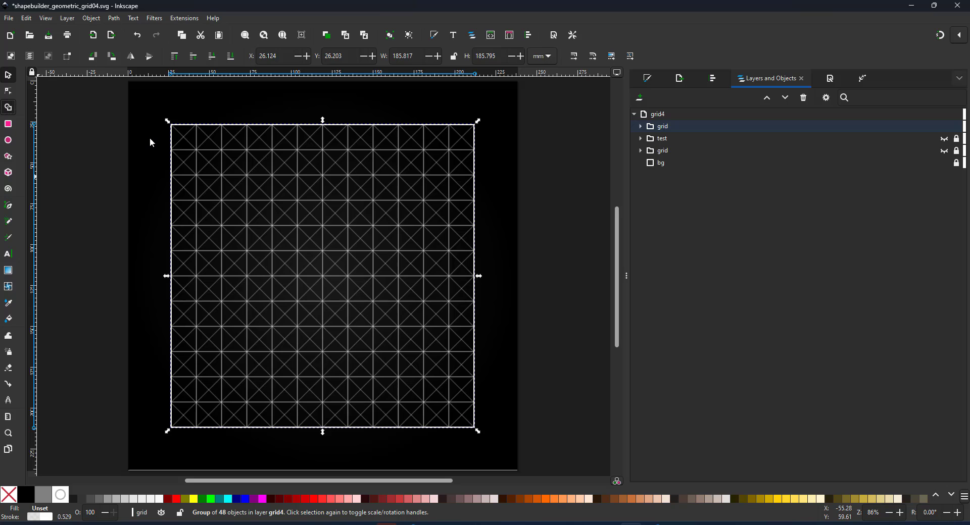
key("x")
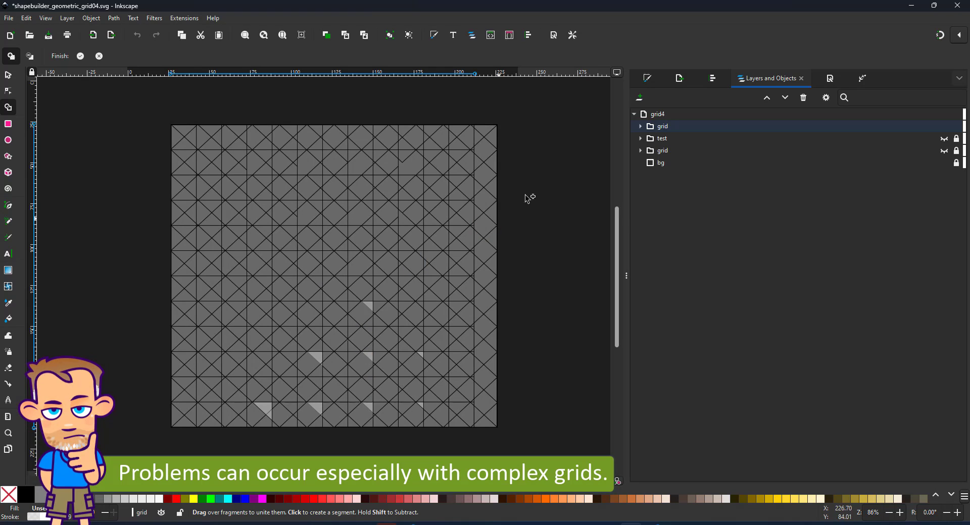
left_click(99, 57)
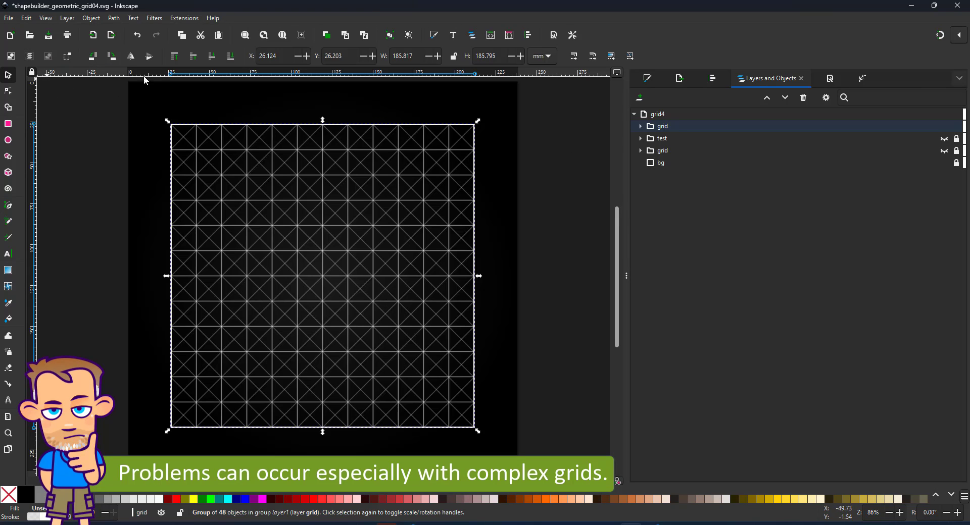
Select all individual paths inside the duplicated grid group, down to path248, and start the Shape Builder on them
left_click(640, 127)
left_click(674, 138)
scroll(678, 312, "down", 2)
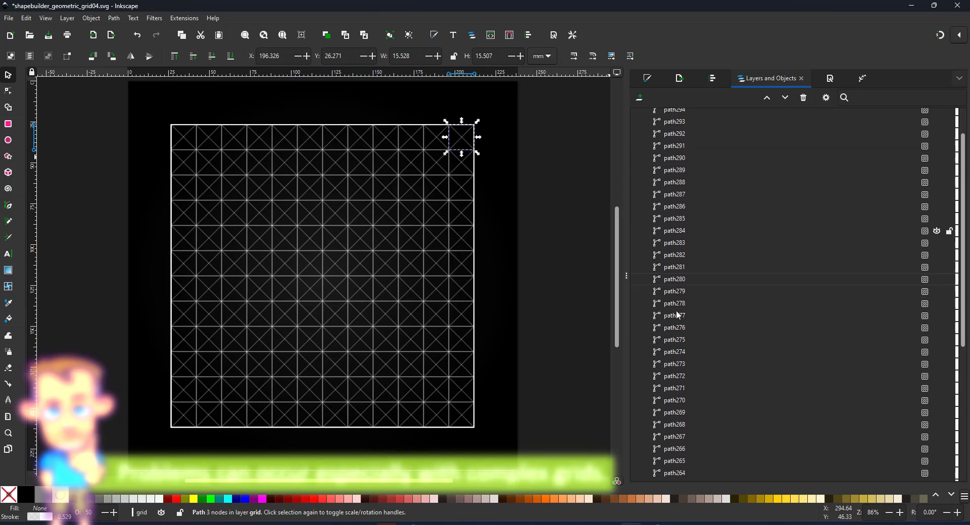
scroll(722, 449, "down", 6)
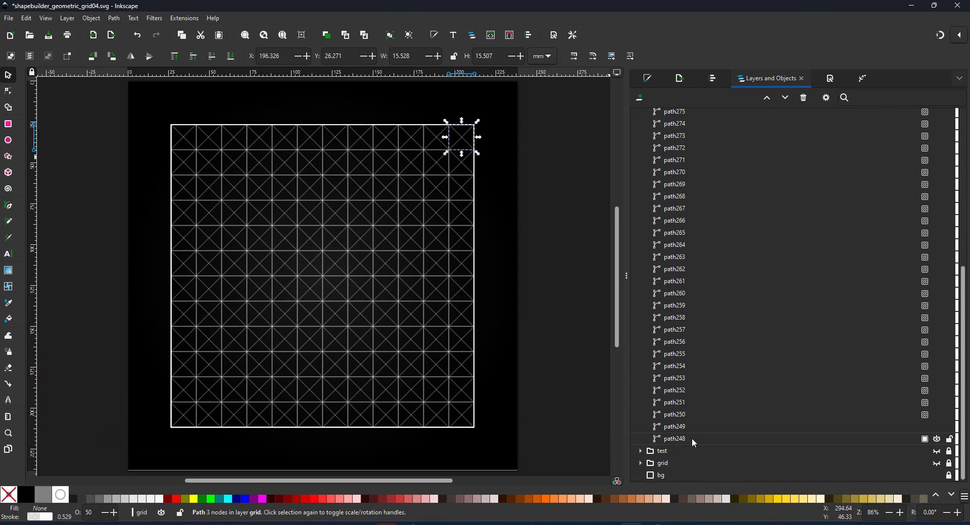
left_click(675, 439, "shift")
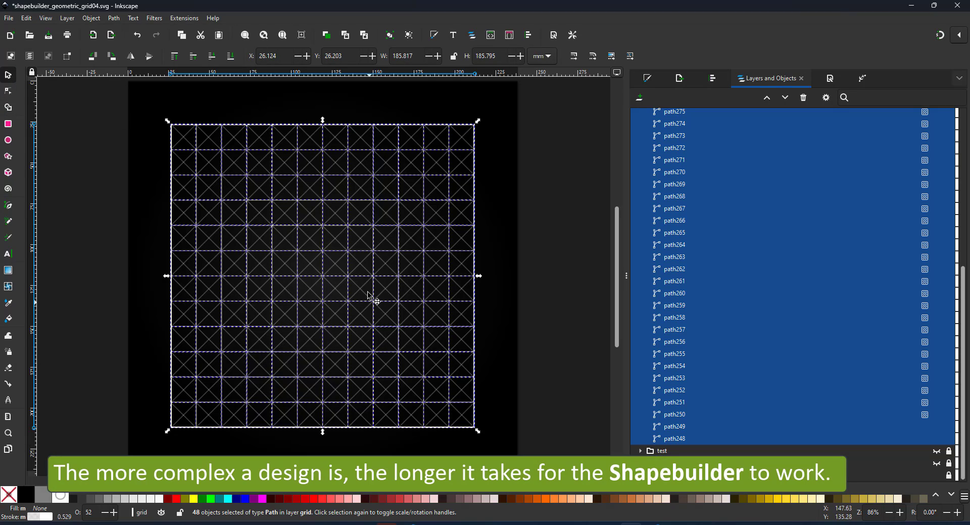
left_click(9, 108)
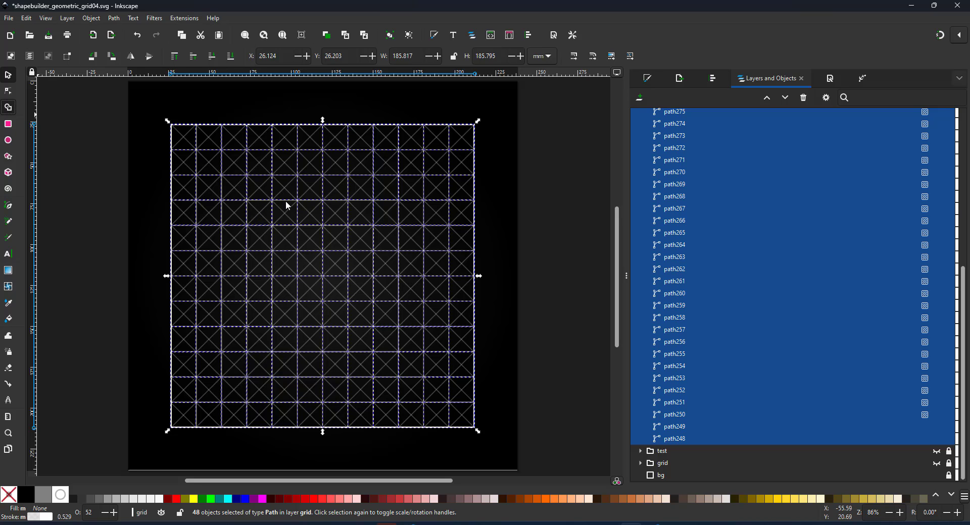
key("x")
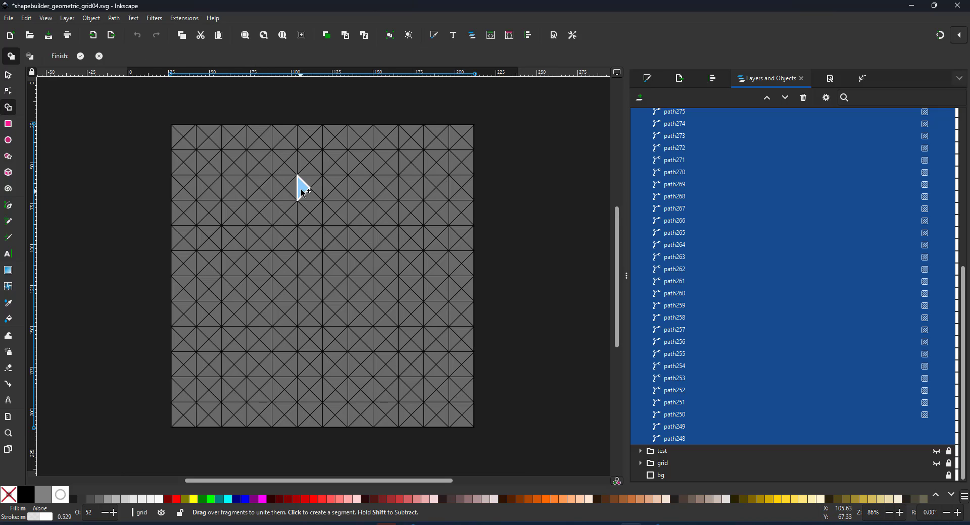
Unite grid fragments into a large left-pointing chevron and a smaller left-pointing chevron nested inside it
mouse_move(313, 171)
left_mouse_down()
mouse_move(320, 163)
mouse_move(230, 254)
left_mouse_up()
mouse_move(316, 212)
left_mouse_down()
mouse_move(283, 245)
mouse_move(314, 287)
left_mouse_up()
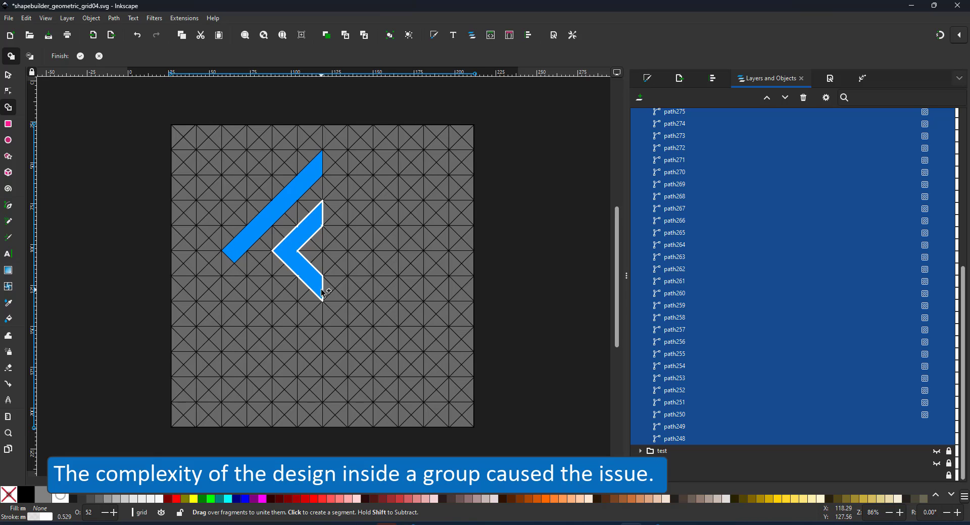
left_click_drag(248, 262, 283, 306)
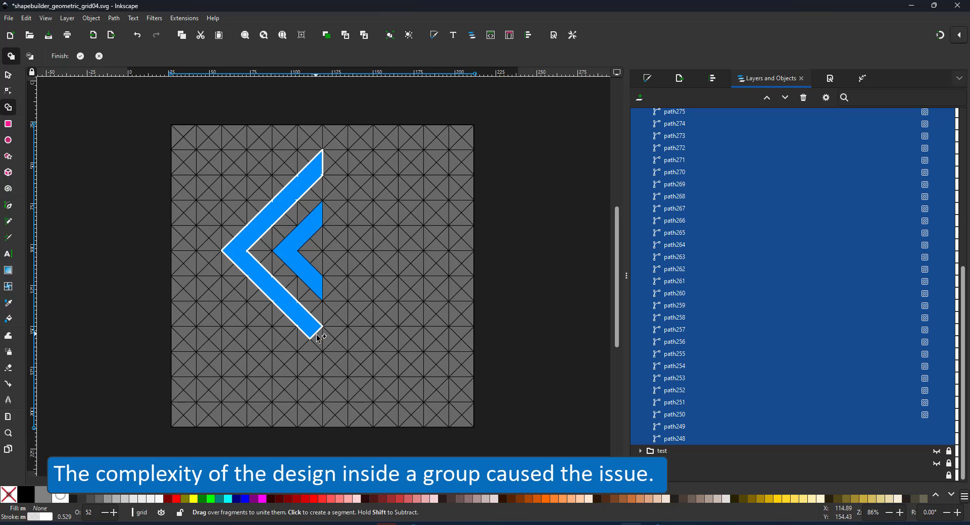
left_click_drag(317, 334, 318, 334)
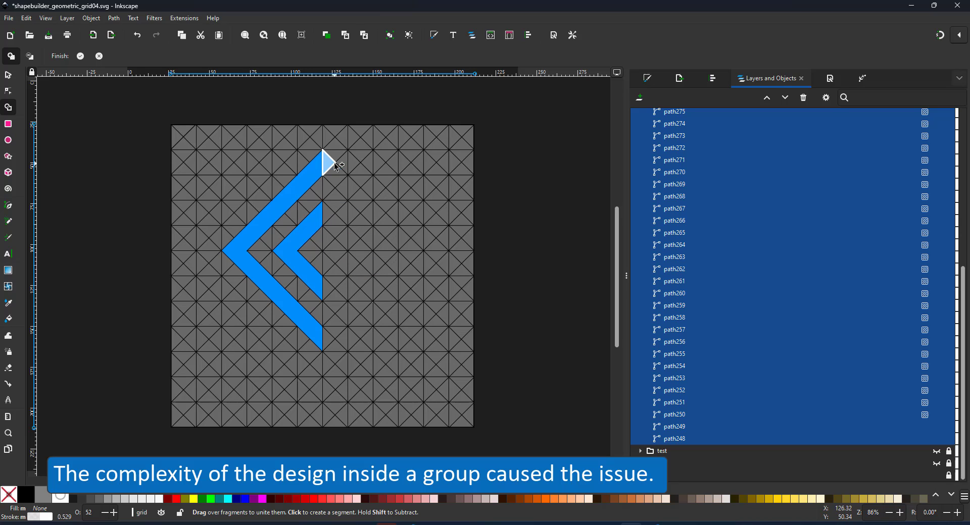
Unite fragments into the right-hand arms of both diamonds and a separate small diamond on the right, and apply the shapes
mouse_move(337, 166)
left_mouse_down()
mouse_move(345, 194)
mouse_move(386, 229)
mouse_move(367, 210)
left_mouse_up()
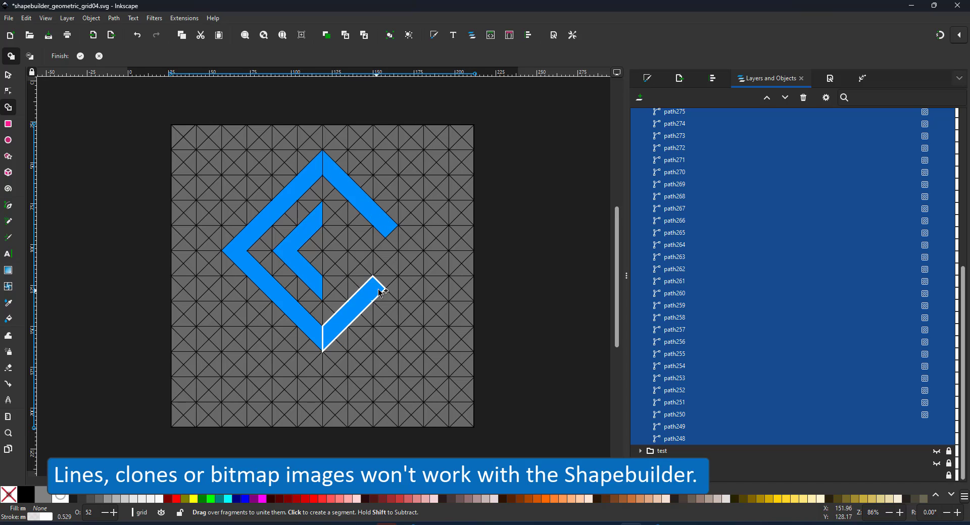
left_click_drag(390, 279, 426, 252)
left_click_drag(325, 210, 343, 248)
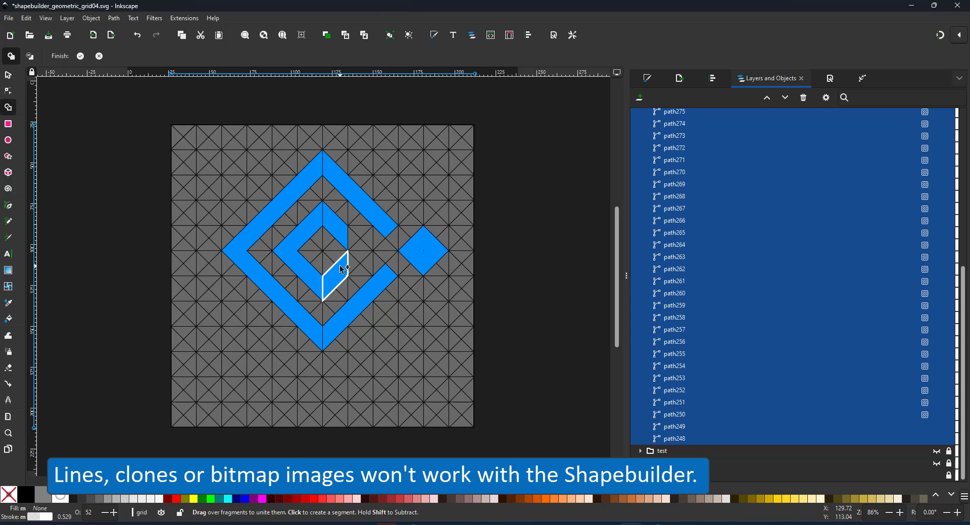
left_click(347, 263)
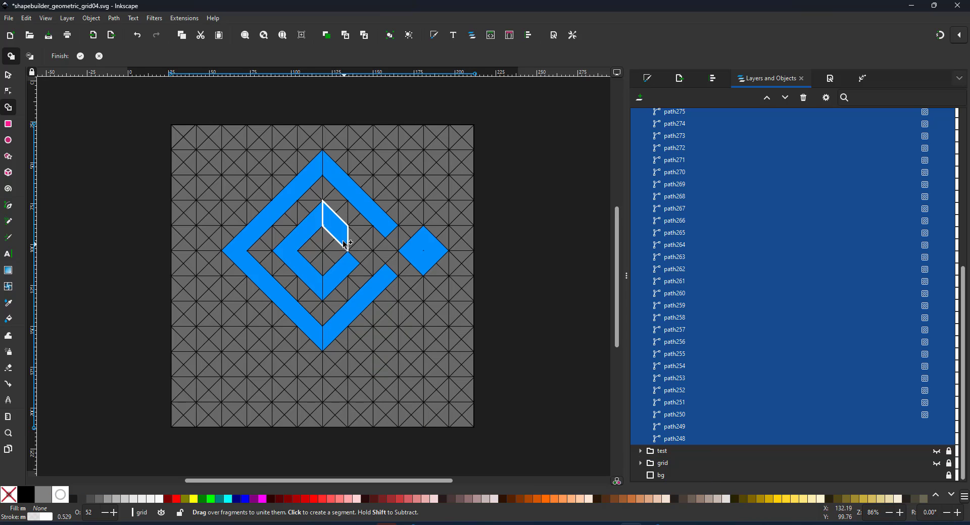
left_click(347, 243)
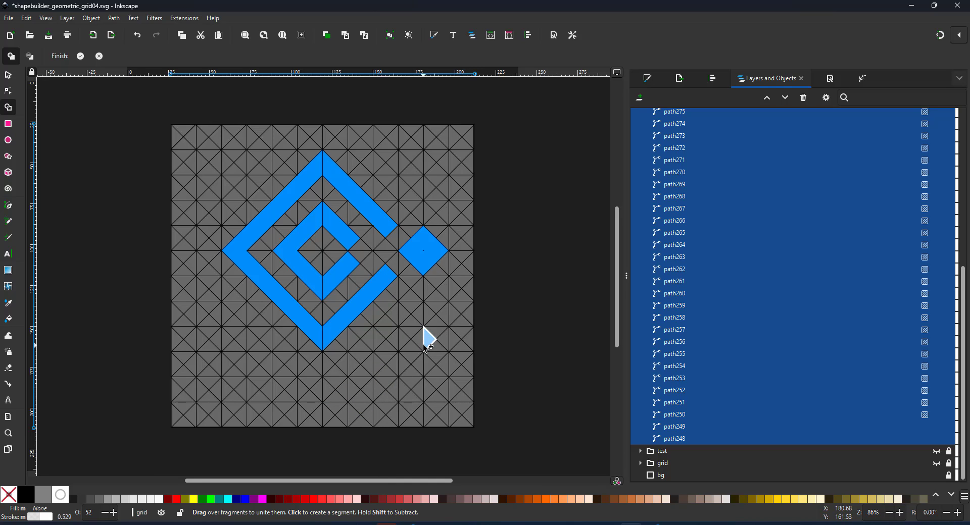
left_click(80, 57)
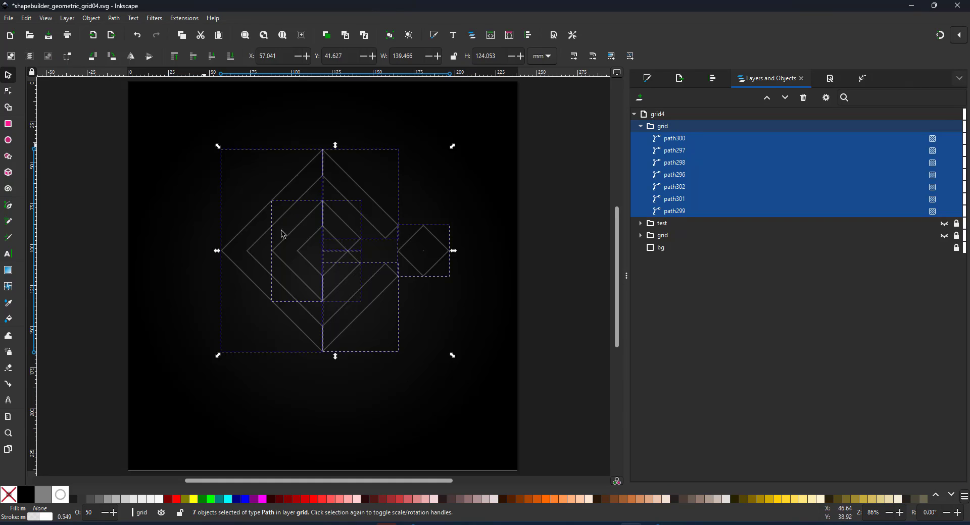
Fill all the new diamond shapes with teal 008080 and remove their stroke
left_click(221, 499)
left_click(647, 78)
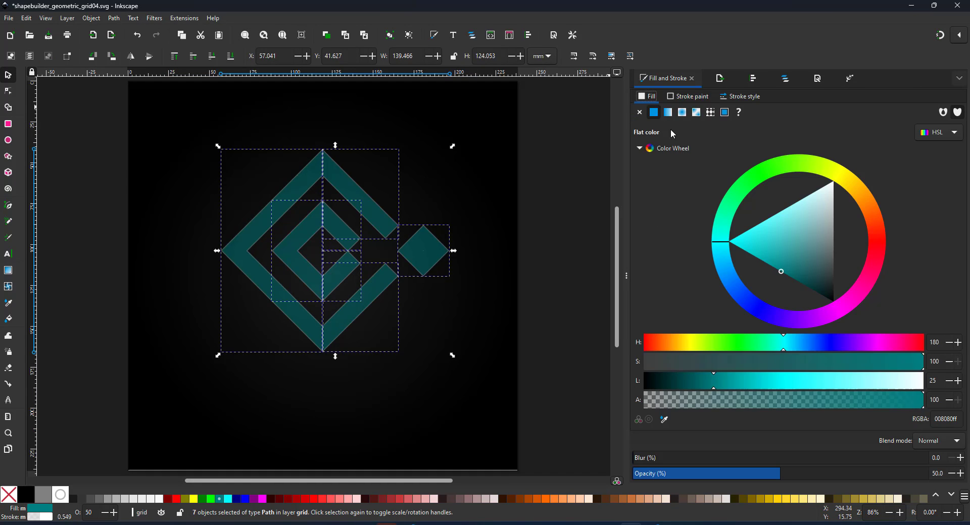
left_click(676, 96)
left_click(638, 112)
key("Escape")
Recolor the two left-hand chevrons with the lighter cyan fill 5de5e5
left_click(249, 223)
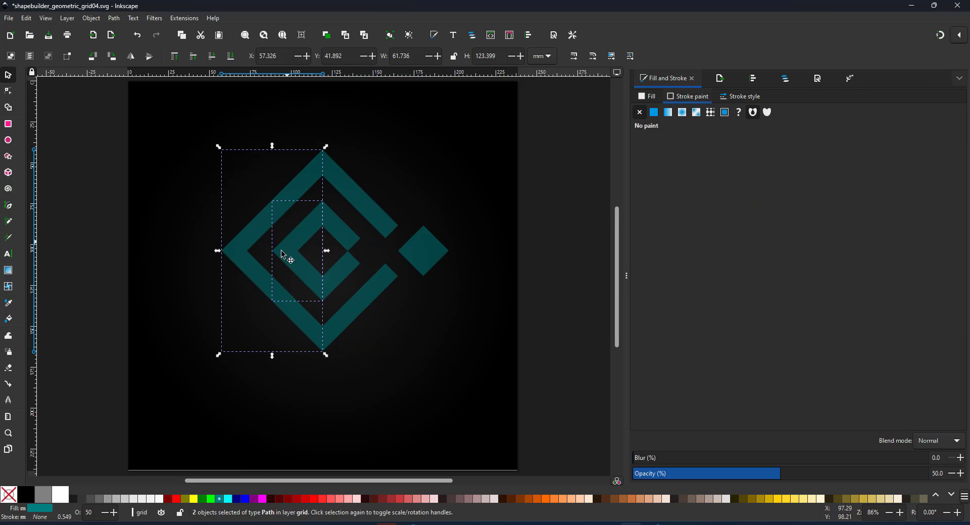
left_click(283, 254, "shift")
left_click(647, 96)
left_click_drag(779, 265, 780, 230)
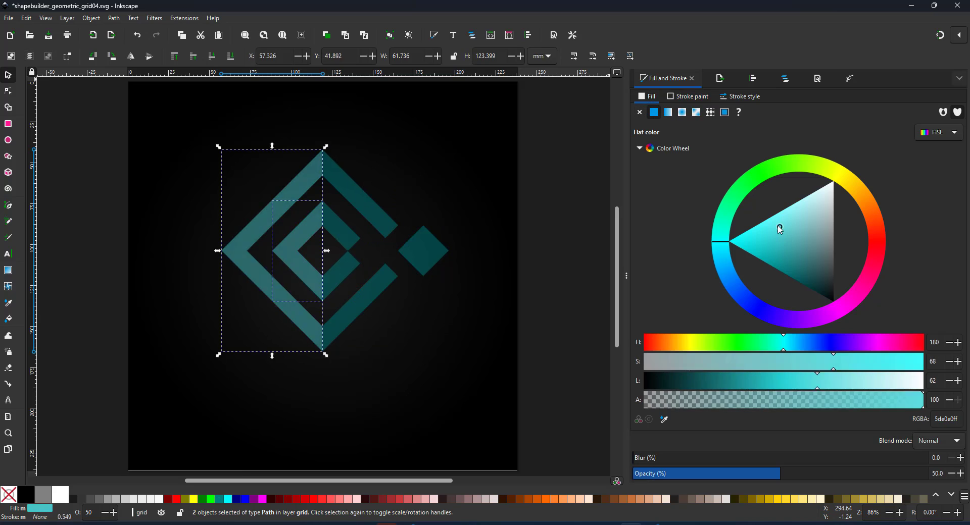
left_click(117, 201)
Change the fill hue of the small separate diamond to red
left_click(435, 262)
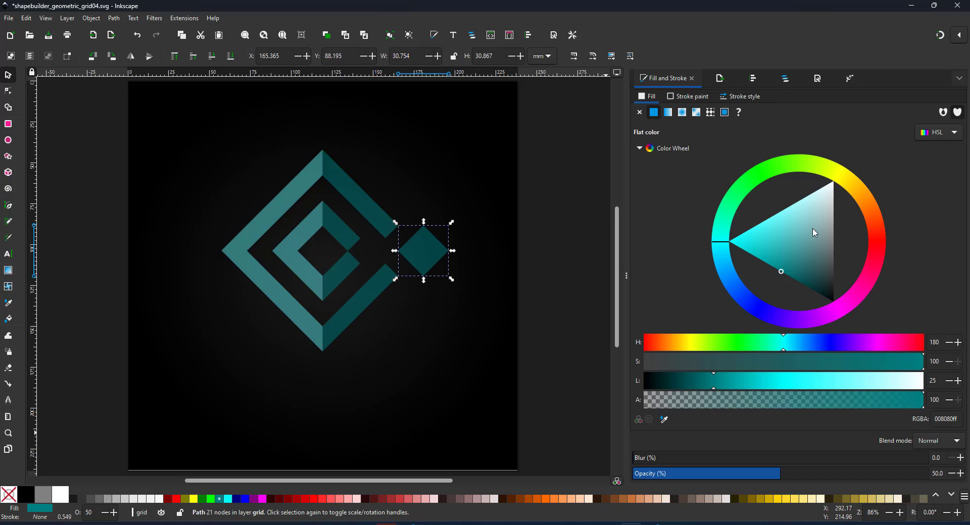
left_click(875, 238)
left_click(566, 377)
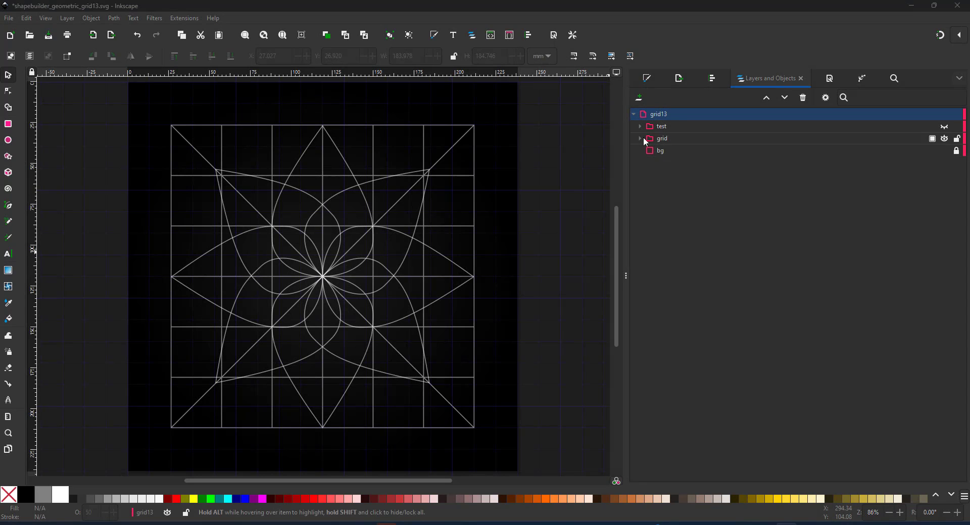
Hide the eight teardrop paths in grid13's grid group and break the remaining path25 apart into separate paths
left_click(640, 138)
left_click(681, 150)
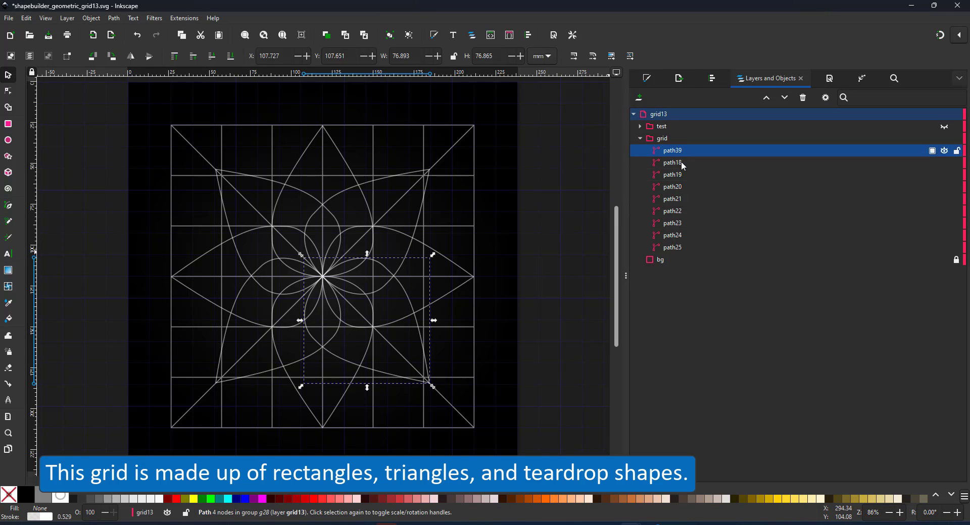
left_click(686, 234, "shift")
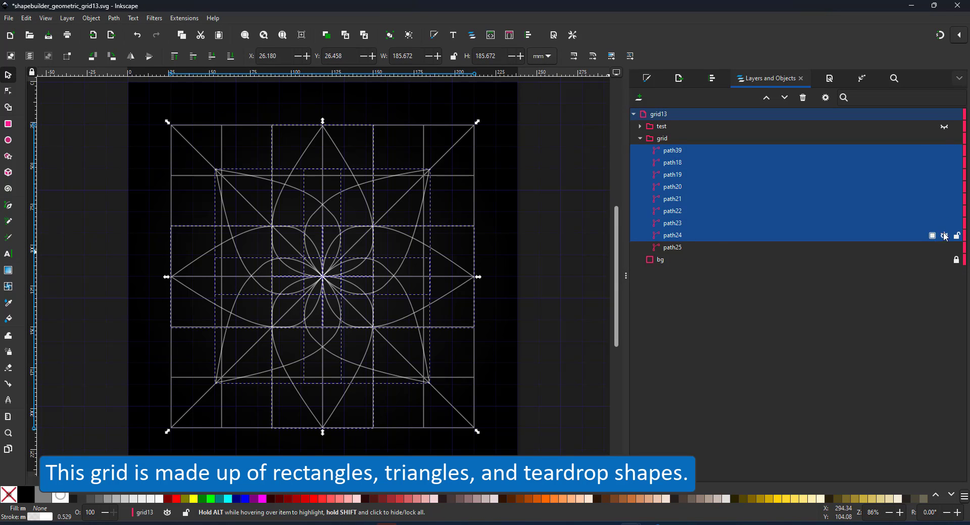
left_click(944, 235)
left_click(672, 248)
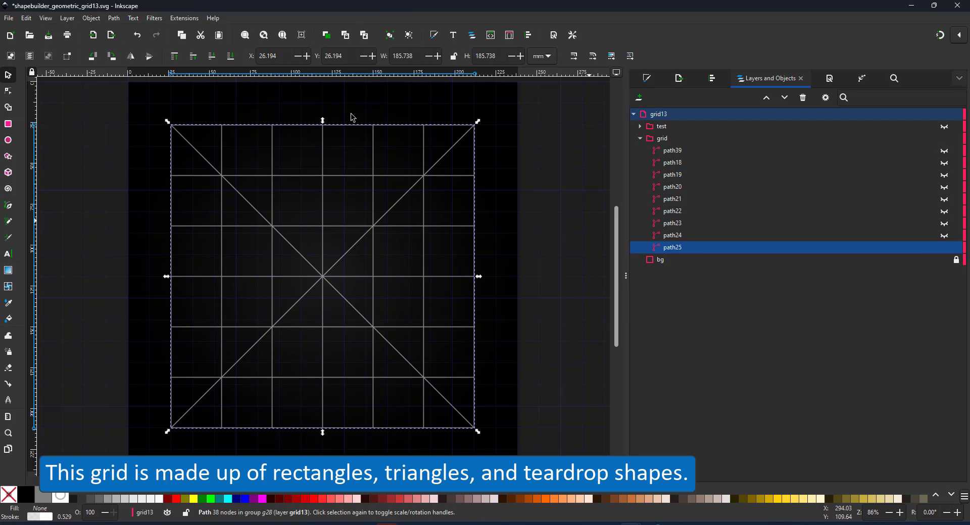
left_click(114, 19)
left_click(146, 158)
Unhide the teardrop paths in the grid group and duplicate the whole group
left_click(690, 151)
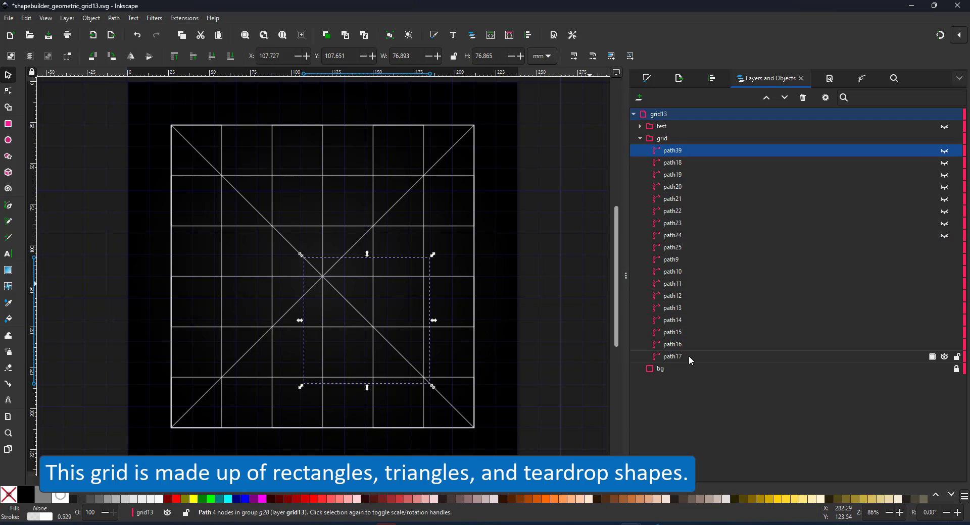
left_click(689, 356, "shift")
left_click(944, 235)
key("ctrl+g")
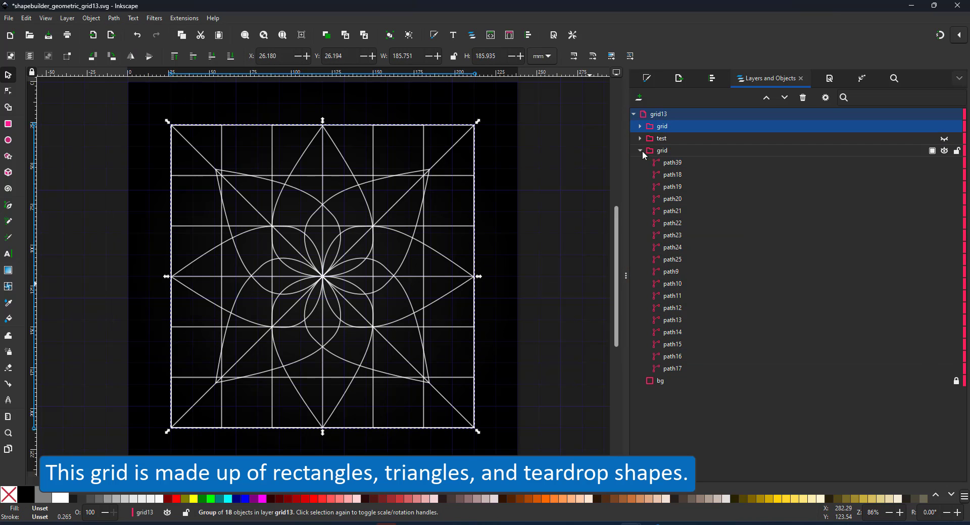
Hide the original grid group and load all 18 paths of the duplicate into the Shape Builder
left_click(944, 150)
left_click(639, 126)
left_click(672, 138)
left_click(672, 344, "shift")
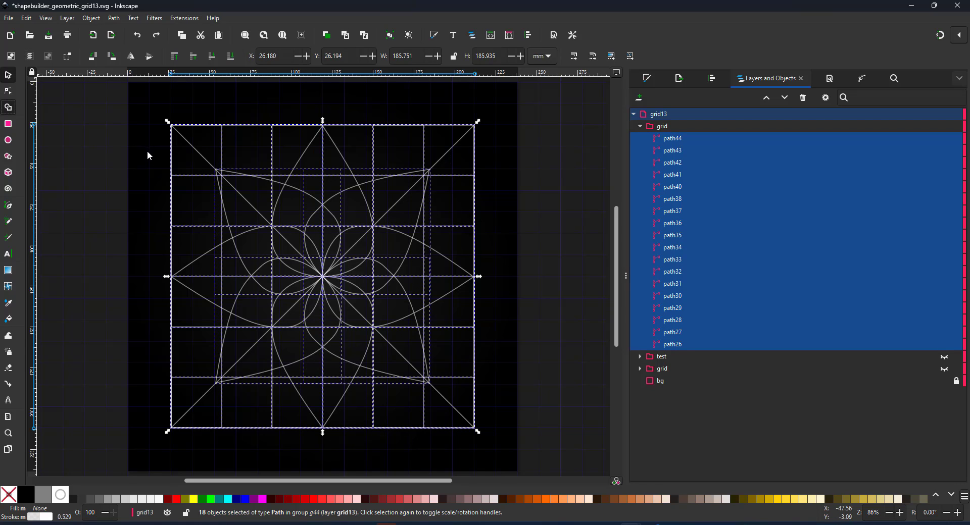
key("x")
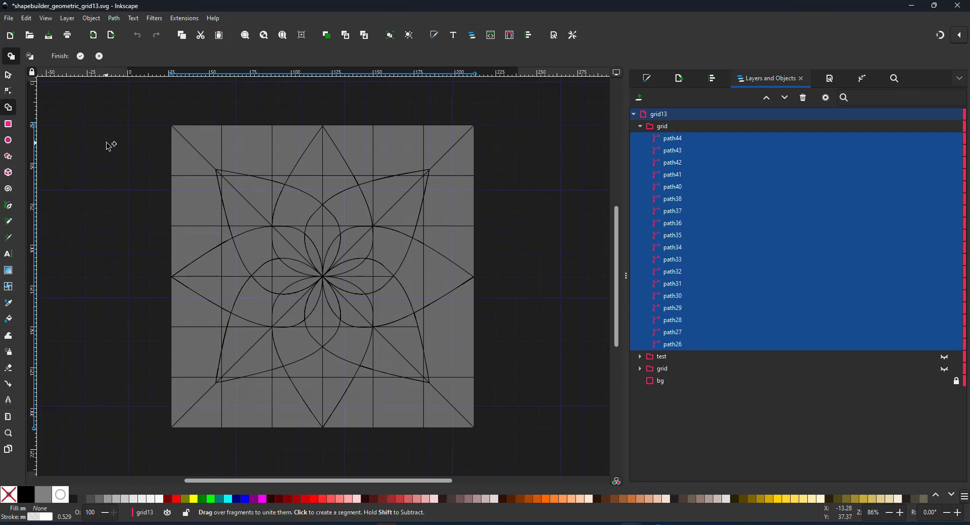
Delete the outer grid fragments around the eight-pointed flower at all four corners of the square
left_click(31, 56)
mouse_move(197, 210)
left_mouse_down()
mouse_move(216, 142)
mouse_move(253, 149)
left_mouse_up()
mouse_move(402, 156)
left_mouse_down()
mouse_move(426, 168)
mouse_move(463, 210)
mouse_move(464, 366)
left_mouse_up()
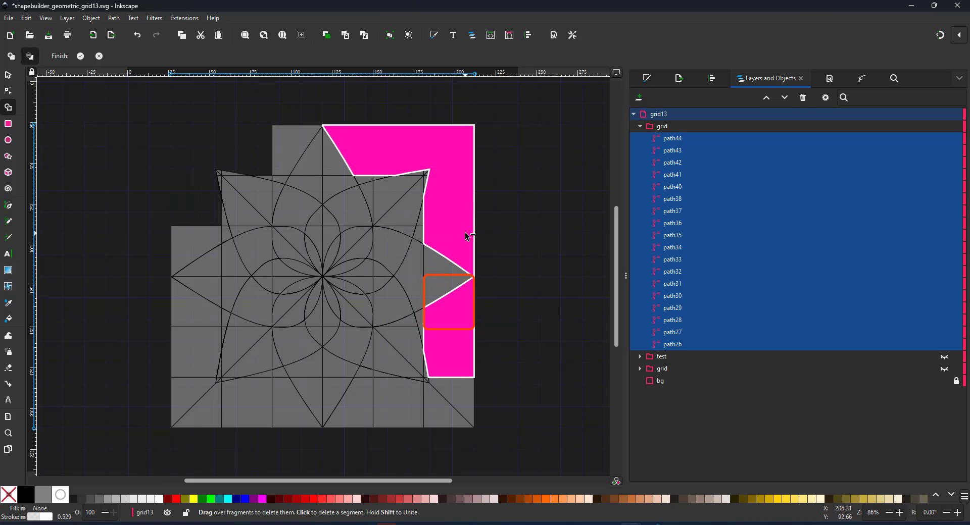
mouse_move(480, 429)
left_mouse_down()
mouse_move(458, 399)
mouse_move(410, 418)
mouse_move(348, 421)
left_mouse_up()
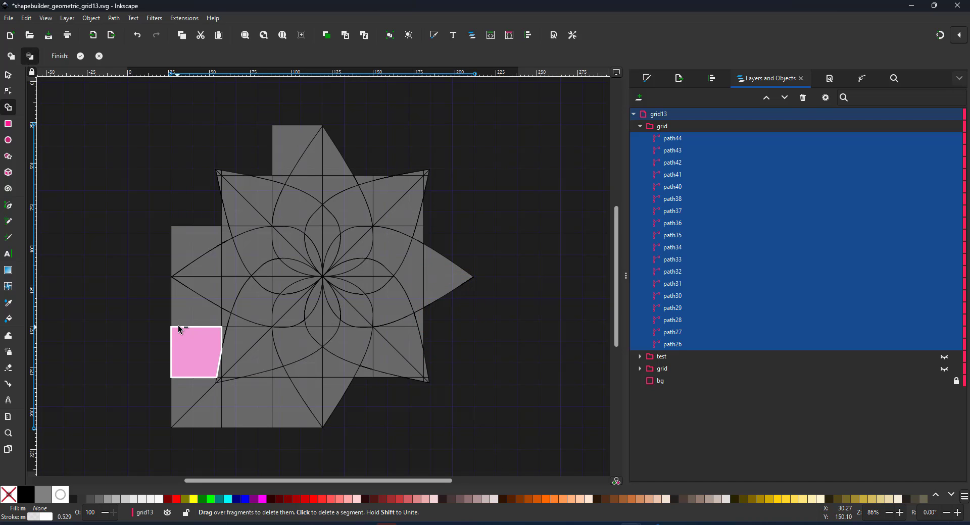
mouse_move(179, 328)
left_mouse_down()
mouse_move(208, 404)
mouse_move(303, 419)
left_mouse_up()
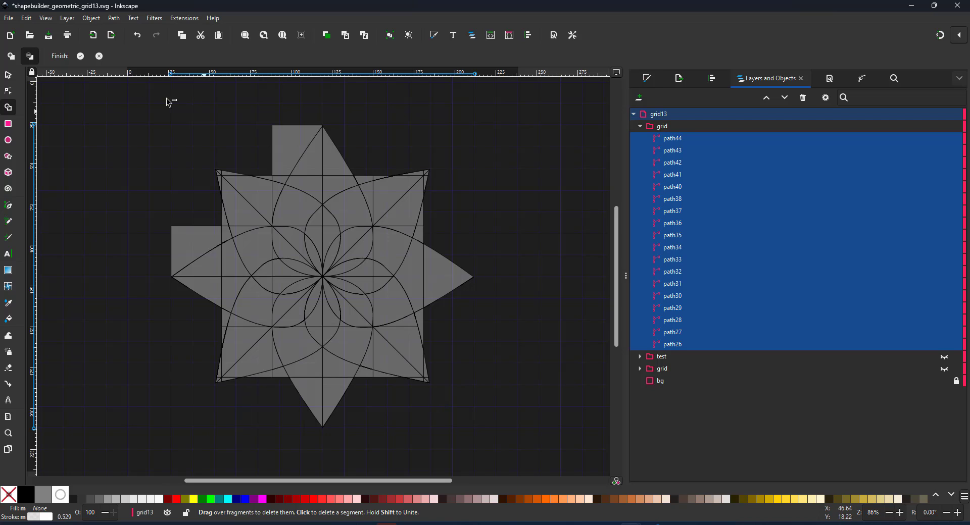
Unite fragments into the eight pointed outer petals, and create the first half of the top inner petal
left_click(11, 57)
left_click(324, 188)
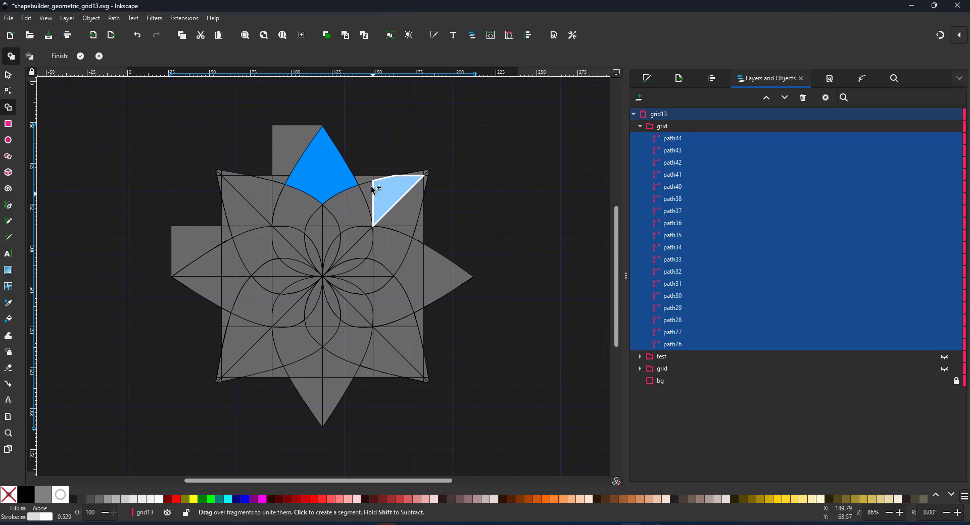
mouse_move(431, 172)
left_mouse_down()
mouse_move(412, 189)
mouse_move(378, 190)
mouse_move(415, 235)
left_mouse_up()
left_click_drag(433, 277, 422, 272)
mouse_move(407, 320)
left_mouse_down()
mouse_move(389, 355)
mouse_move(372, 356)
mouse_move(425, 391)
left_mouse_up()
left_click_drag(318, 370, 309, 390)
mouse_move(241, 335)
left_mouse_down()
mouse_move(236, 387)
mouse_move(219, 381)
mouse_move(237, 366)
mouse_move(243, 339)
left_mouse_up()
left_click_drag(212, 262, 231, 291)
mouse_move(256, 192)
left_mouse_down()
mouse_move(222, 177)
mouse_move(249, 219)
mouse_move(265, 201)
mouse_move(296, 245)
mouse_move(320, 233)
left_mouse_up()
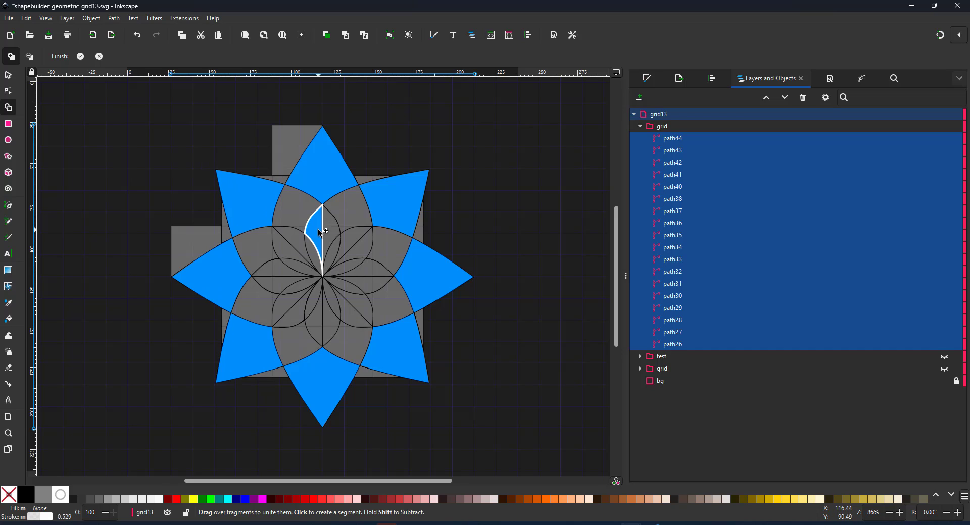
Unite fragments into half-petal shapes for the inner flower, working around its centre
left_click(349, 241)
left_click_drag(367, 267, 375, 271)
left_click(353, 301)
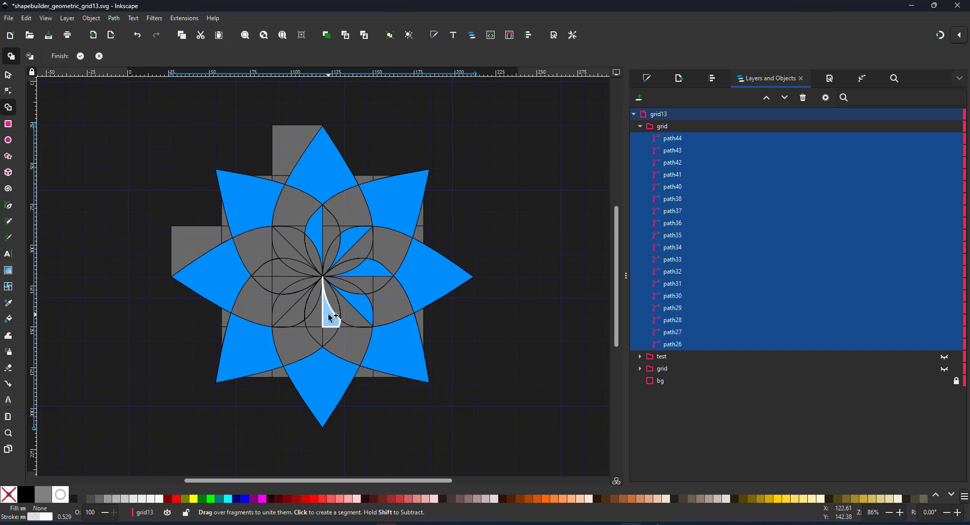
left_click_drag(330, 319, 329, 337)
left_click(293, 315)
left_click_drag(282, 287, 266, 282)
left_click(280, 247)
left_click(296, 238)
Unite the remaining fragments into the missing halves of the inner petals and apply the shapes
left_click_drag(328, 218, 335, 231)
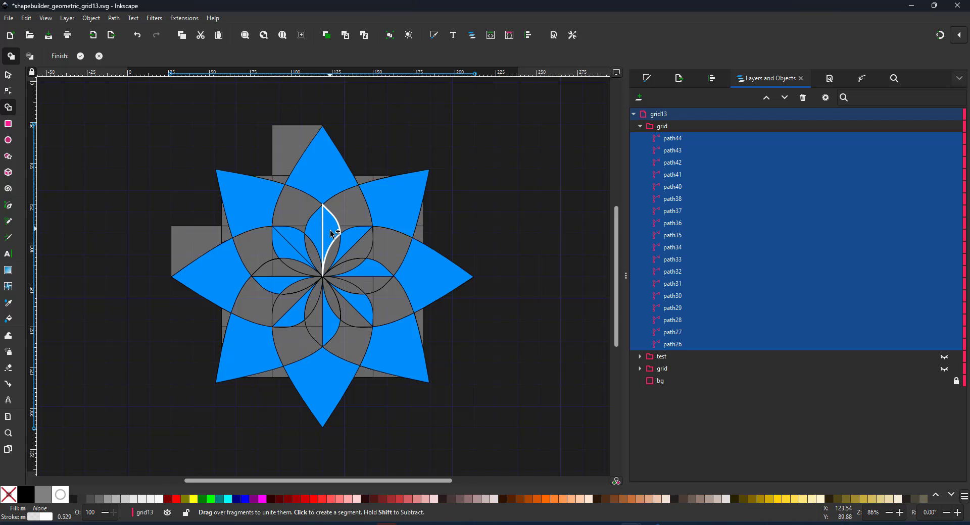
left_click(358, 251)
left_click_drag(369, 281, 381, 284)
left_click(348, 323)
left_click_drag(316, 321, 314, 330)
left_click(286, 303)
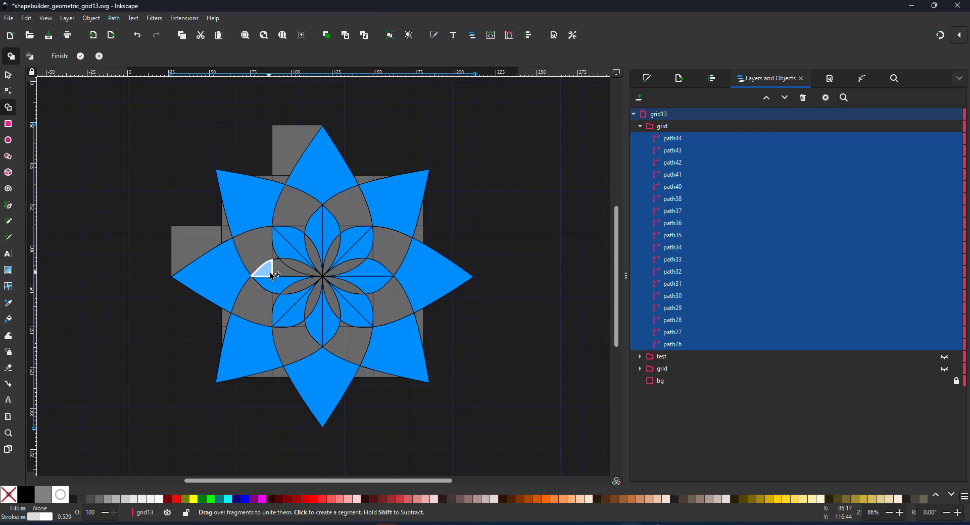
left_click_drag(268, 272, 282, 270)
left_click(81, 56)
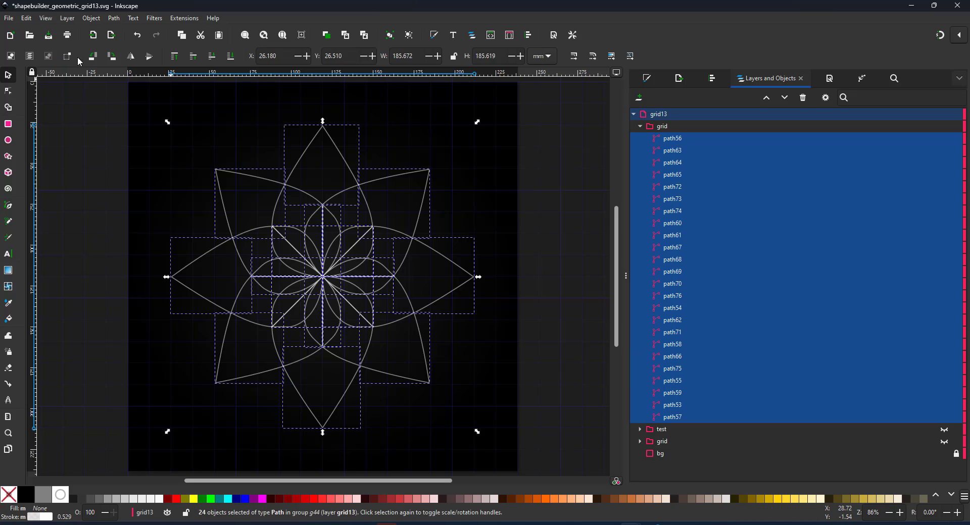
Remove the stroke from all the flower shapes and fill them with light red FF8080
left_click(646, 78)
left_click(675, 96)
left_click(638, 113)
left_click(340, 498)
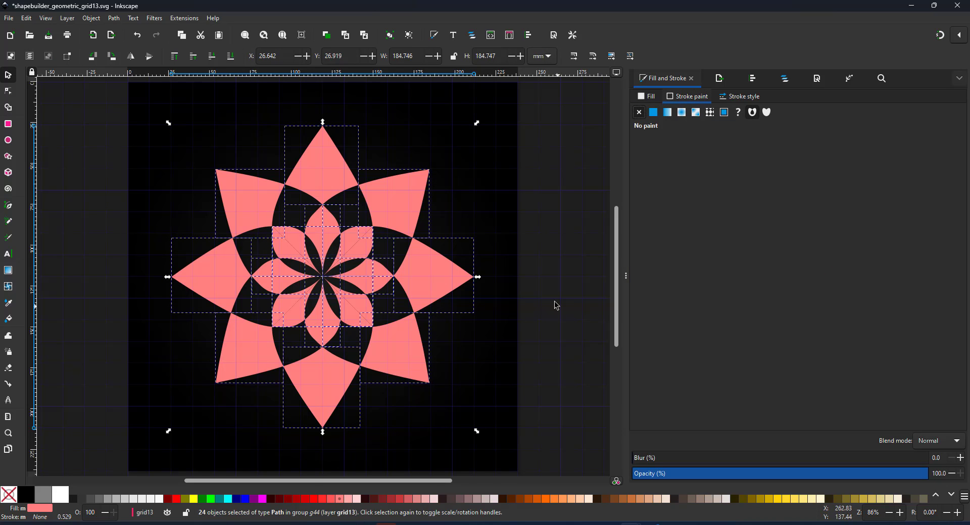
Ungroup the 24 flower shapes and clear the selection
double_click(337, 242)
double_click(388, 246)
left_click(784, 79)
key("ctrl+shift+g")
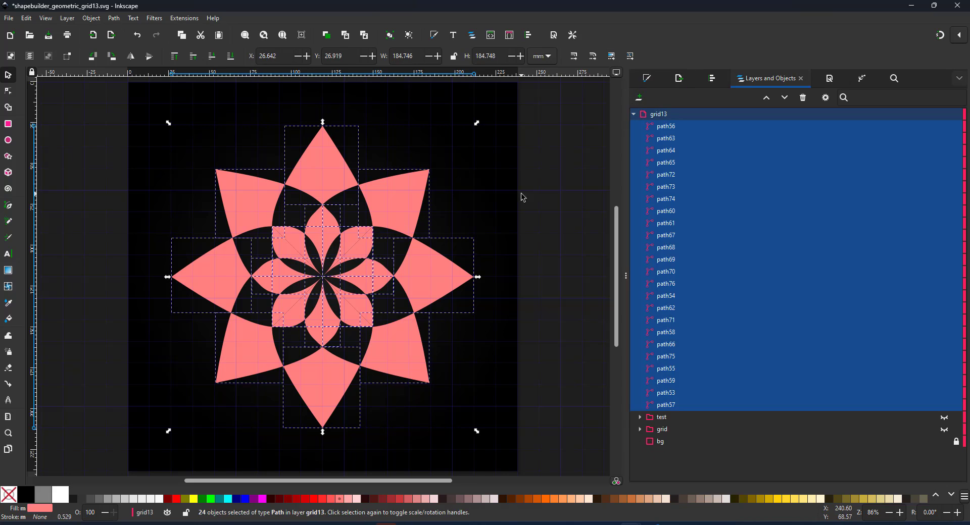
left_click(521, 197)
Recolor one half of each of the eight inner petals with a darker red
left_click(331, 225)
left_click(361, 247, "shift")
left_click(372, 285, "shift")
left_click(352, 314, "shift")
left_click(315, 328, "shift")
left_click(285, 303, "shift")
left_click(275, 268, "shift")
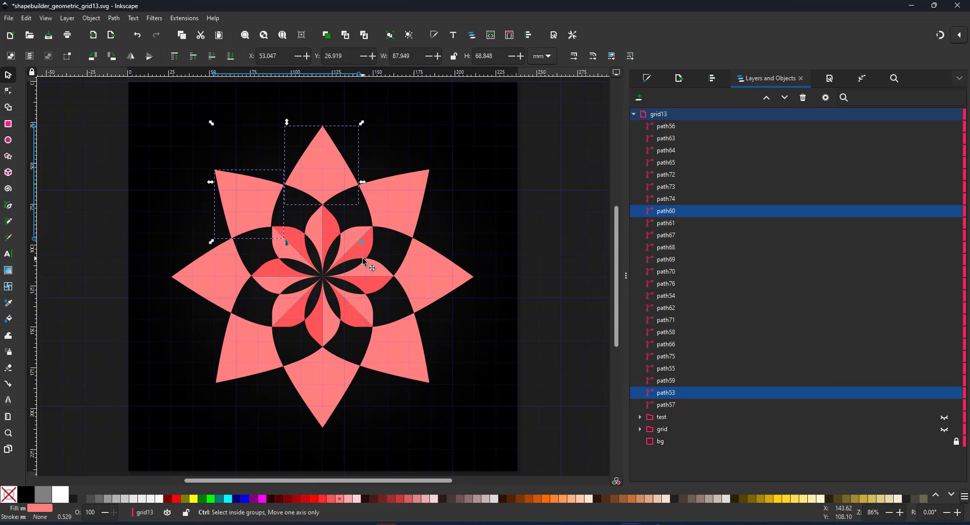
Fill all eight pointed outer petals with green
left_click(391, 202, "shift")
left_click(429, 275, "shift")
left_click(394, 343, "shift")
left_click(323, 383, "shift")
left_click(260, 354, "shift")
left_click(217, 283, "shift")
left_click(322, 499)
left_click(202, 498)
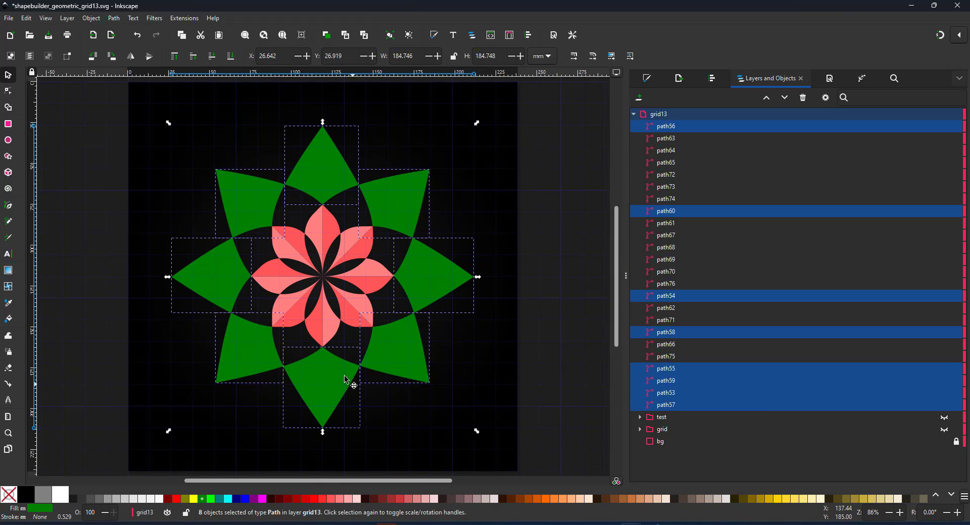
Combine the eight green petals into one path and apply a radial gradient running from the flower's centre toward the top petal
key("ctrl+k")
left_click(8, 271)
left_click_drag(322, 276, 322, 139)
Set the green gradient's stops to very dark green, mid green 007515 at offset 0.70, and bright green at the outer end
left_click(646, 78)
left_click(783, 226)
left_click(794, 273)
left_click(652, 203)
left_click(795, 221)
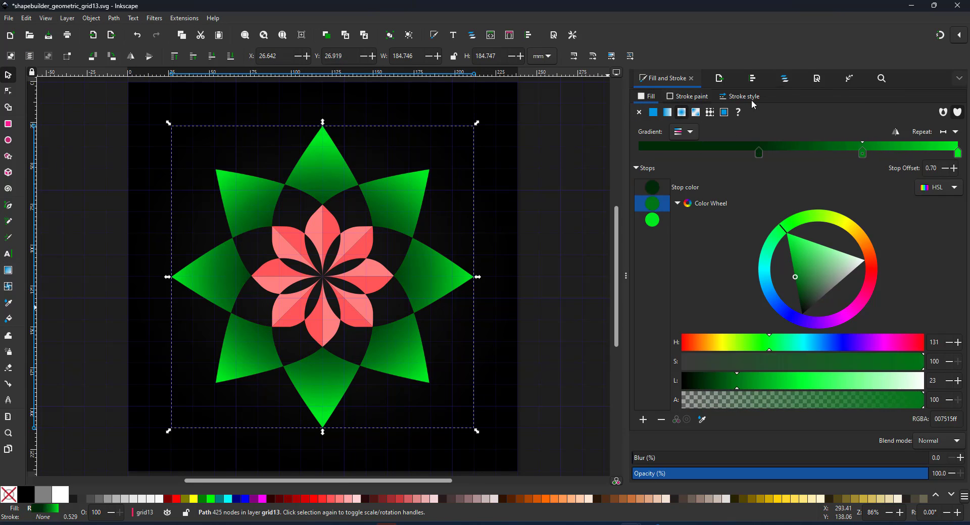
Duplicate the hidden base grid above the flower and load all 18 of its paths into the Shape Builder
left_click(784, 78)
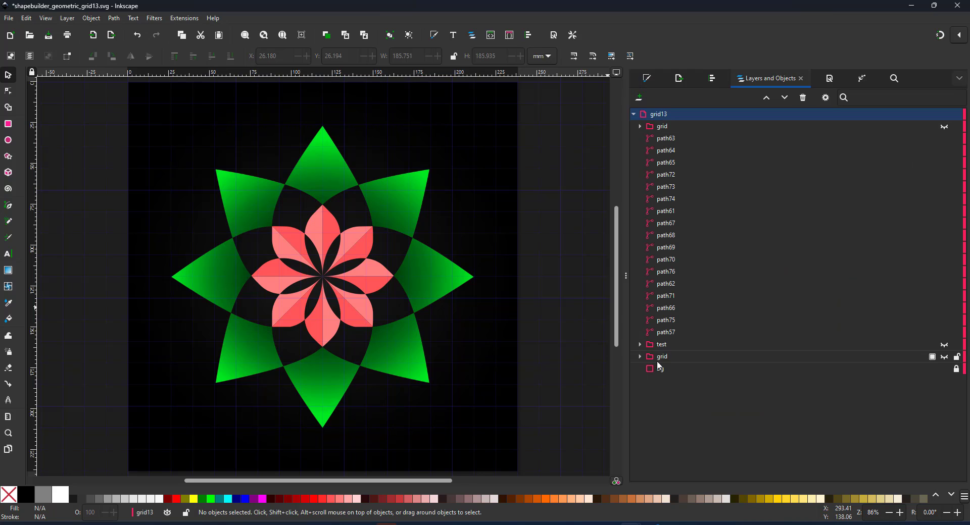
left_click(642, 132)
left_click(640, 127)
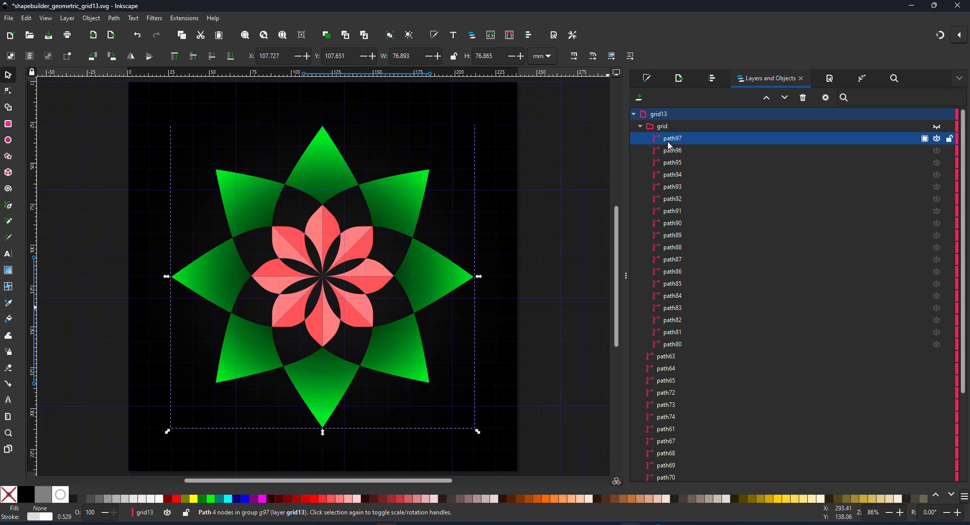
left_click(677, 344, "shift")
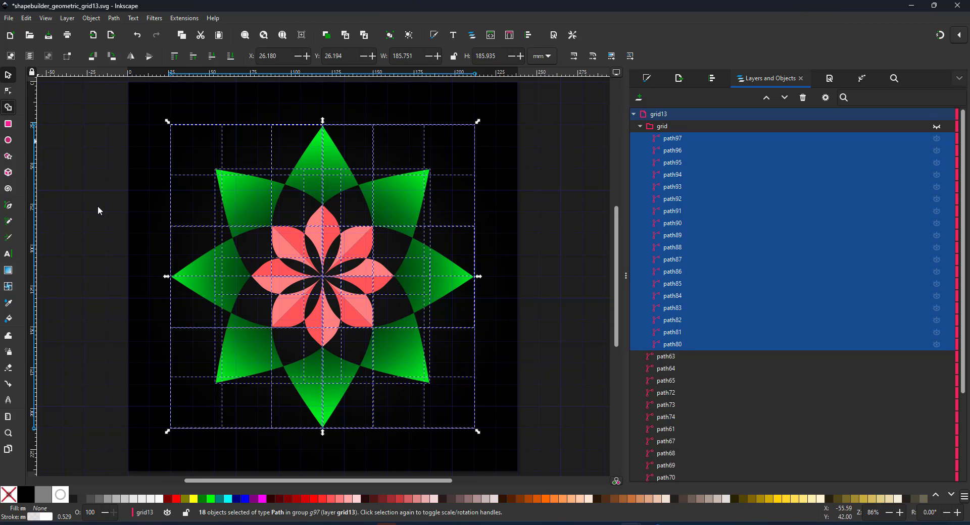
key("x")
Create the two upper middle petals and subtract the fragments of the top and upper-right inner petals
left_click_drag(310, 206, 302, 225)
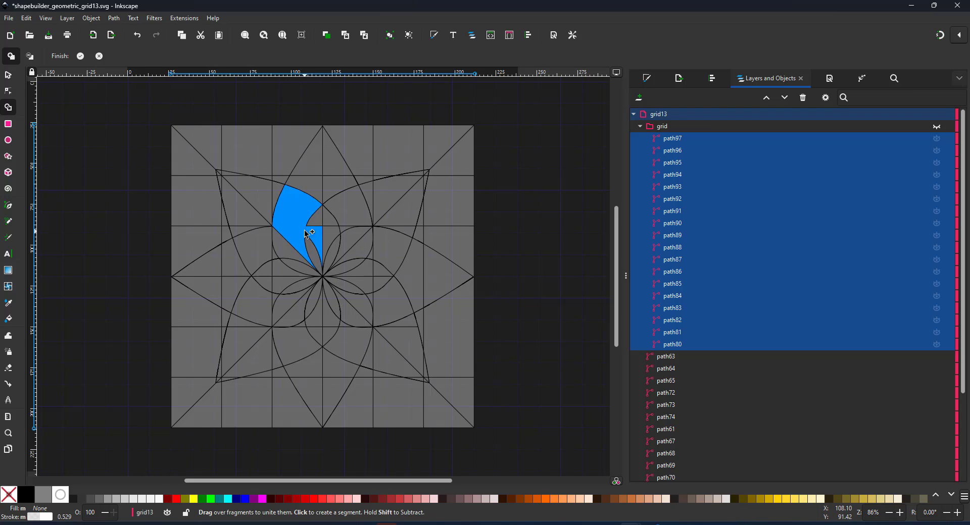
left_click(359, 232, "shift")
left_click(341, 226, "shift")
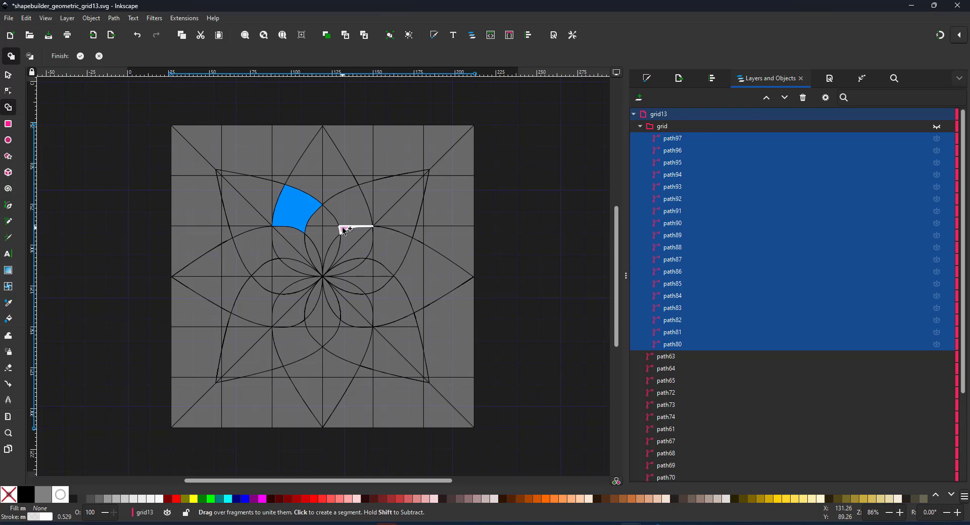
left_click(355, 224)
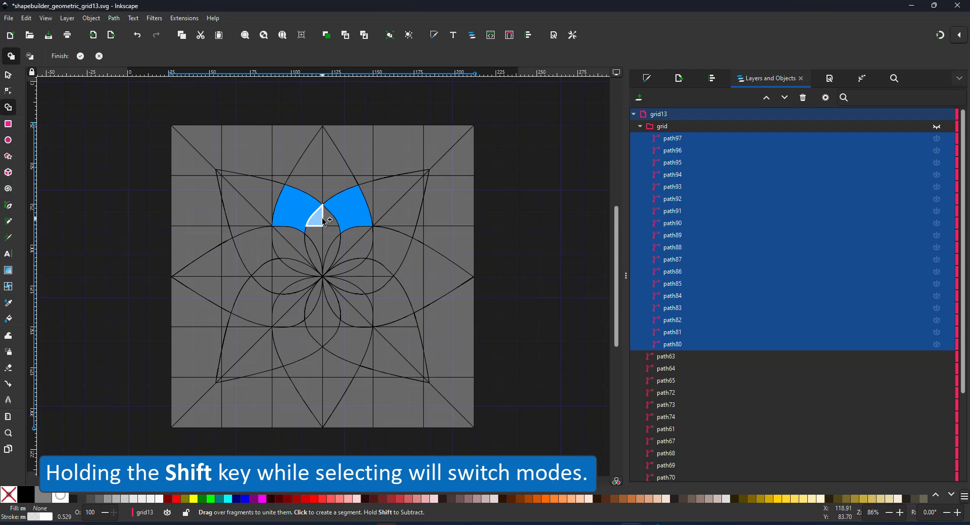
left_click_drag(324, 220, 324, 226)
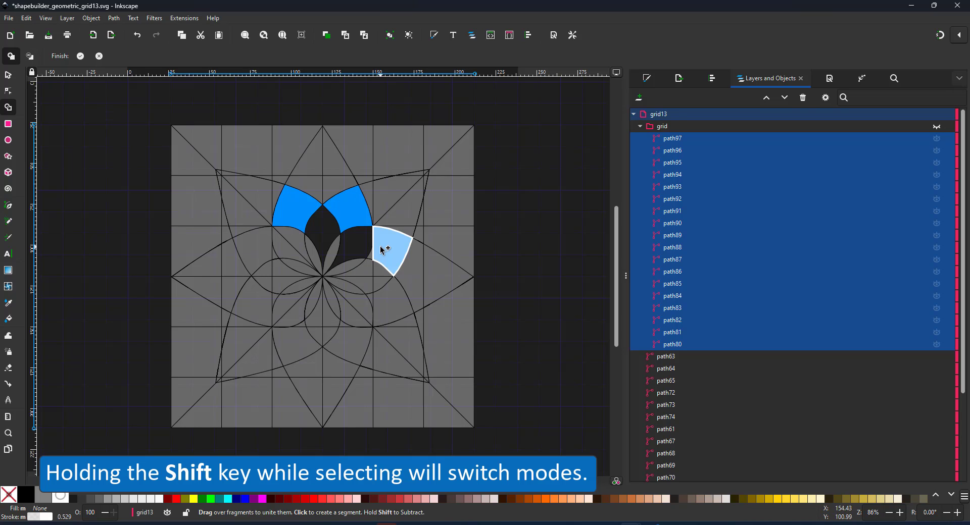
Unite fragments into the six remaining middle petals around the inner flower
left_click(374, 301)
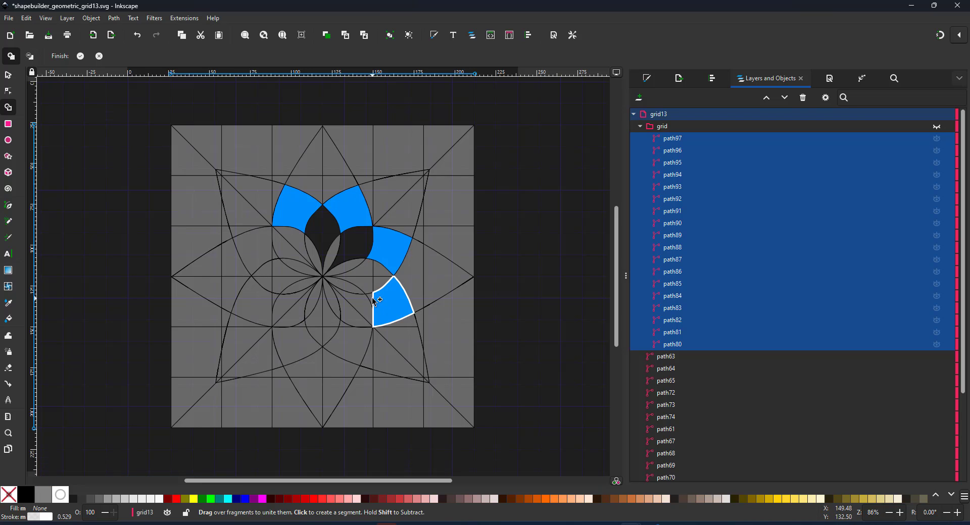
left_click(340, 346)
left_click(313, 337)
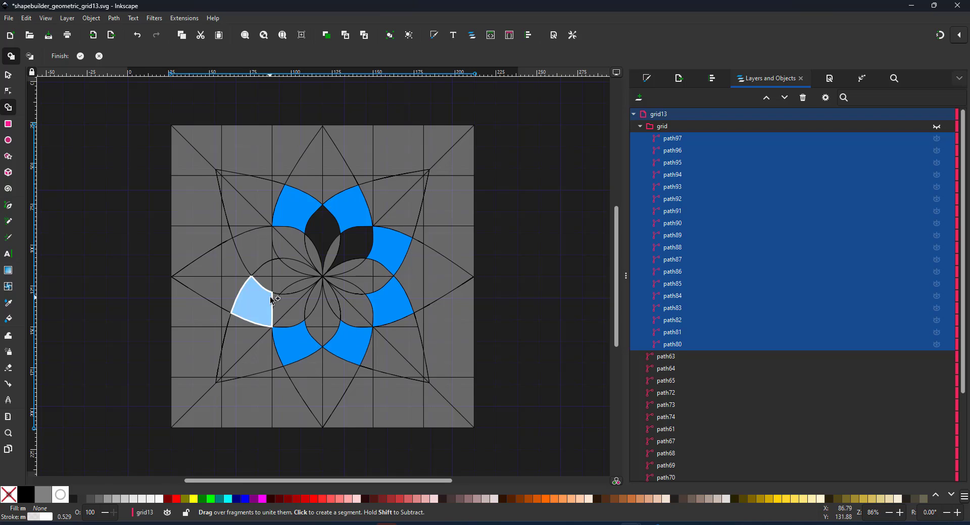
left_click(271, 299)
Subtract the remaining inner petal fragments around the centre and apply the shapes
left_click(309, 260, "shift")
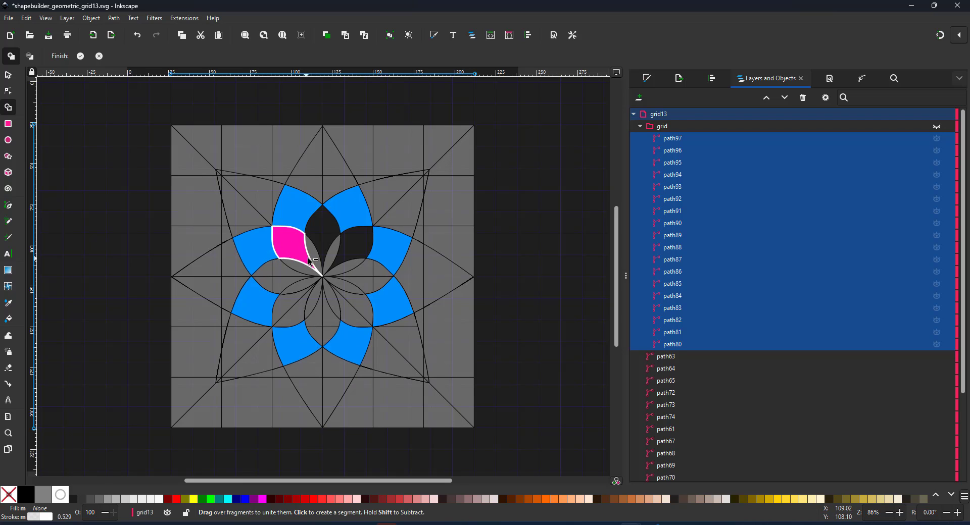
mouse_move(309, 260)
left_mouse_down()
mouse_move(349, 277)
mouse_move(373, 276)
mouse_move(342, 293)
mouse_move(284, 275)
left_mouse_up()
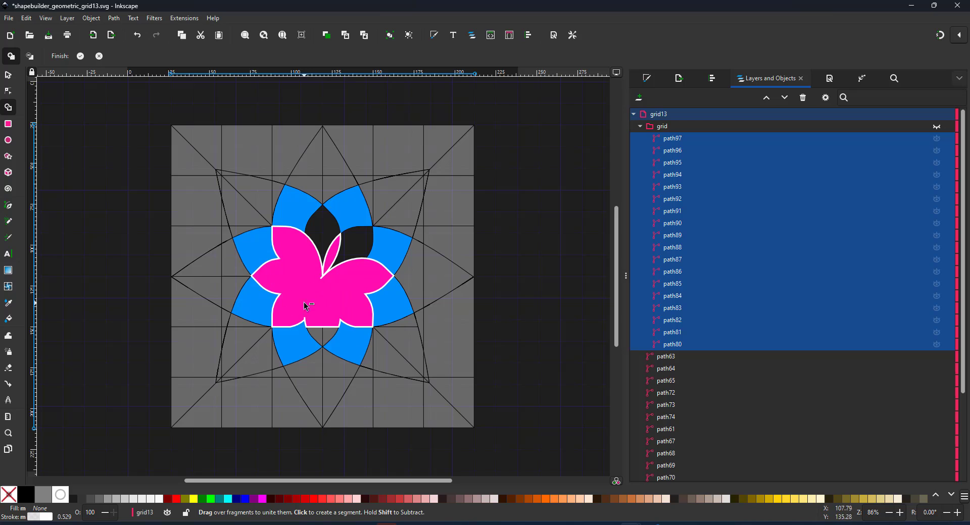
left_click_drag(331, 331, 332, 334)
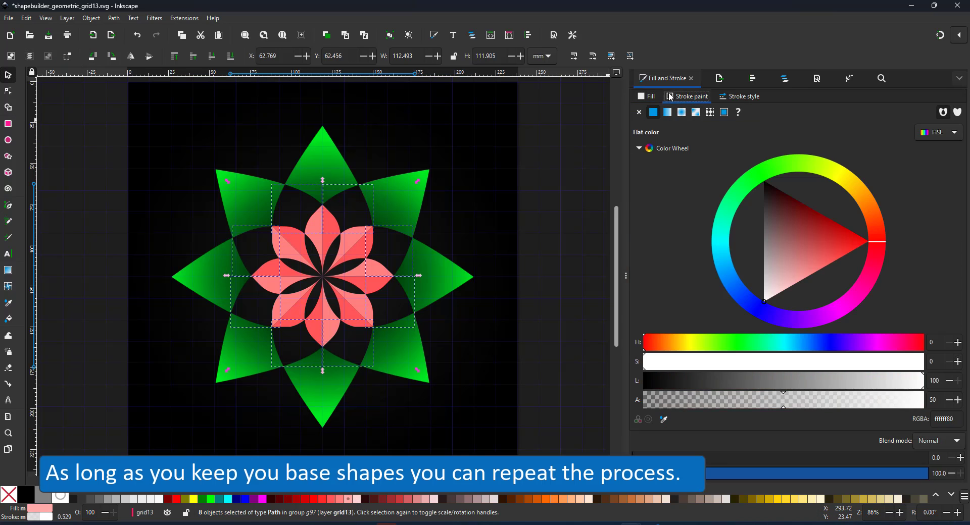
Remove the stroke from the eight middle petals and unhide their grid group
left_click(639, 112)
left_click(646, 96)
left_click(60, 497)
left_click(785, 78)
left_click(944, 126)
Fill the eight middle petals with light red FF8080 and merge them into a single path
left_click(330, 500)
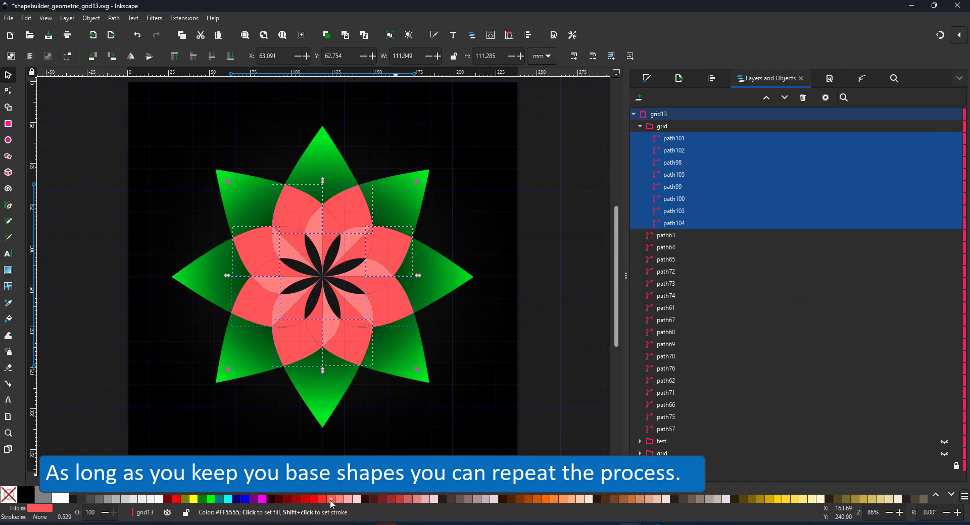
left_click(322, 499)
left_click(339, 500)
left_click(114, 18)
left_click(126, 75)
Apply a radial gradient to the middle petals from the flower's centre outward, with a lighter pink outer stop
left_click(9, 270)
left_click_drag(323, 274, 322, 173)
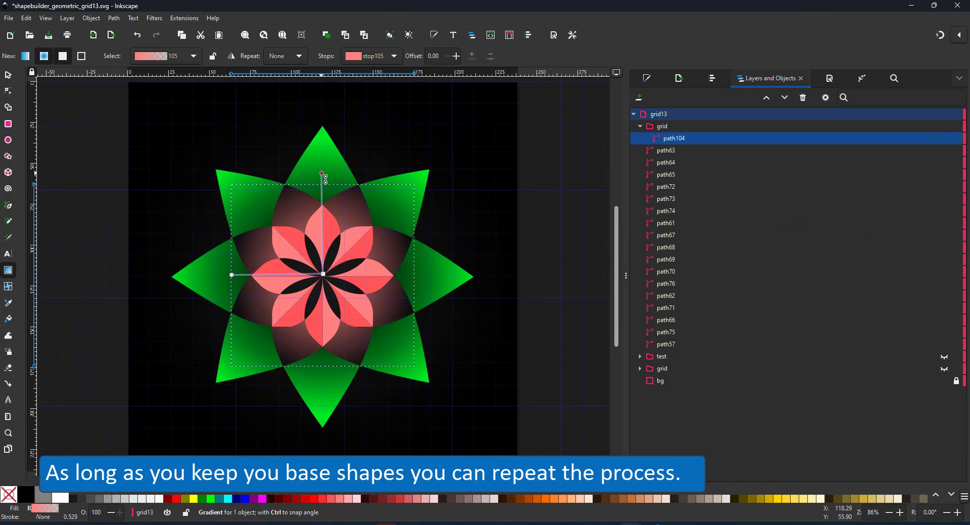
left_click(356, 498)
left_click(347, 499)
Move the gradient's FF8080 stop to offset 0.67 and add a dark red stop at offset 0.34
left_click(645, 79)
left_click_drag(638, 153, 851, 161)
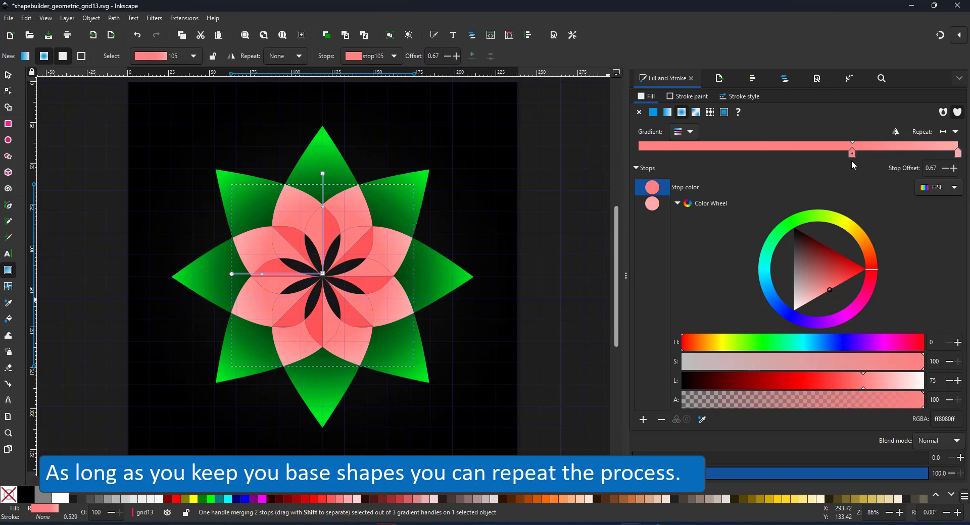
double_click(787, 149)
left_click_drag(829, 290, 808, 248)
left_click_drag(787, 153, 746, 152)
Shift the FF8080 stop to offset 0.73, move the pink stop inward and add a very pale pink stop at the outer end
left_click_drag(852, 153, 872, 154)
left_click_drag(957, 153, 922, 153)
double_click(956, 149)
left_click(357, 499)
left_click(872, 153)
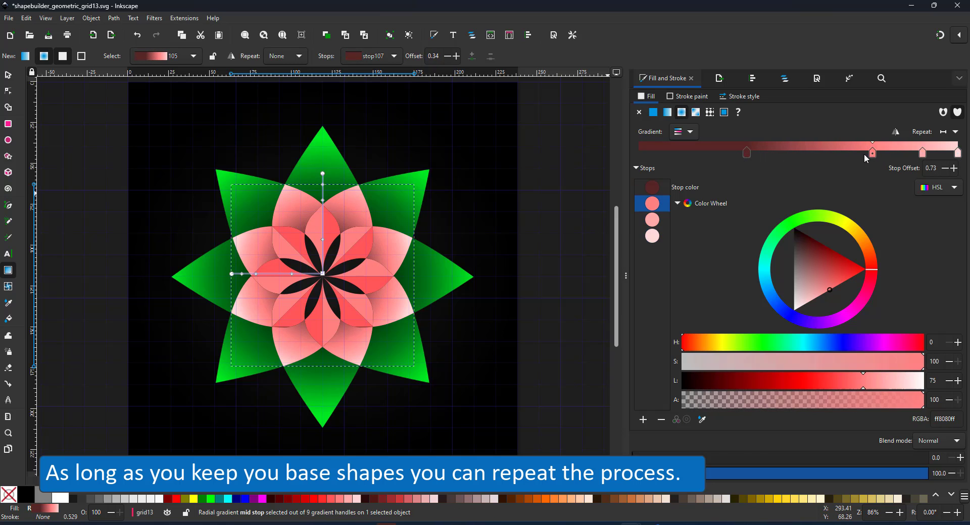
left_click(922, 152)
Draw a circle about 87 mm in diameter and centre it on the flower
left_click(8, 140)
left_click_drag(276, 211, 422, 359)
key("s")
left_click_drag(348, 283, 323, 272)
Lower the circle behind all the petals, just above the background, and give it a dark red fill
key("Page_Down")
key("Page_Down")
key("End")
key("Page_Up")
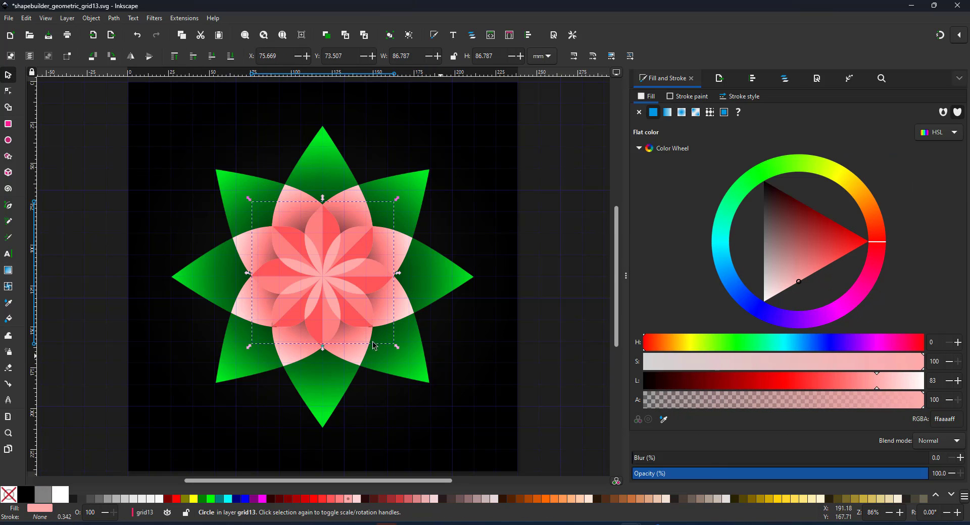
left_click(159, 274)
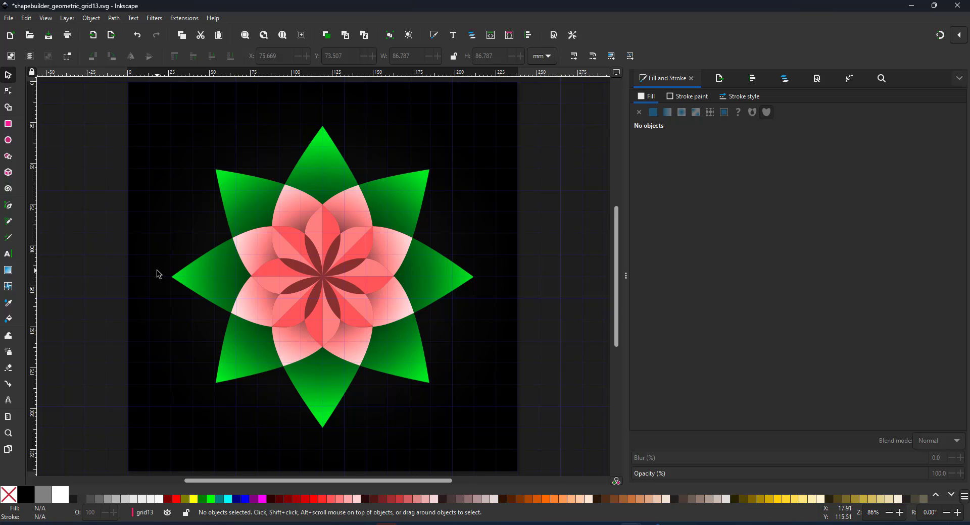